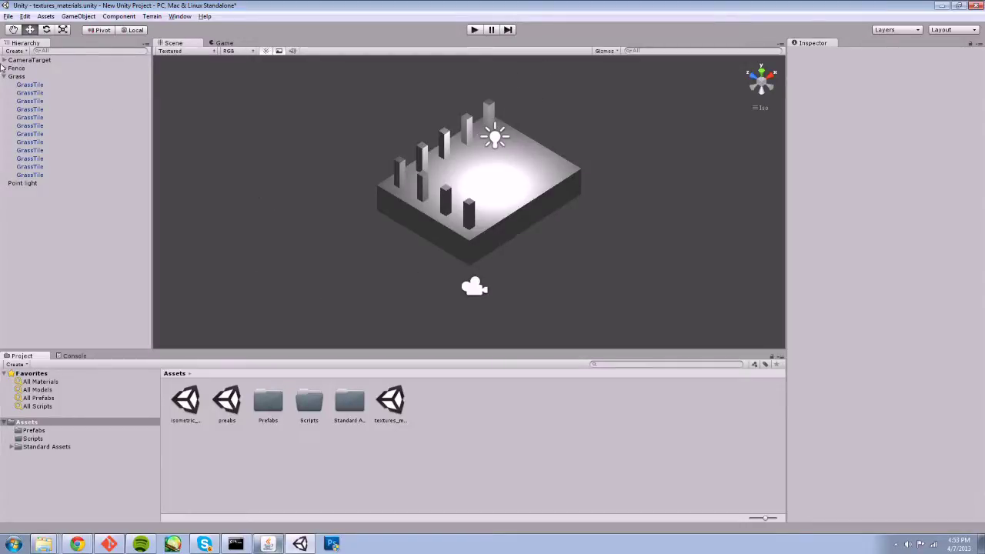
- Examine the individual grass tiles in the scene and their parent Grass object, and collapse the Grass group
click(555, 168)
click(539, 160)
click(524, 151)
click(496, 163)
click(508, 169)
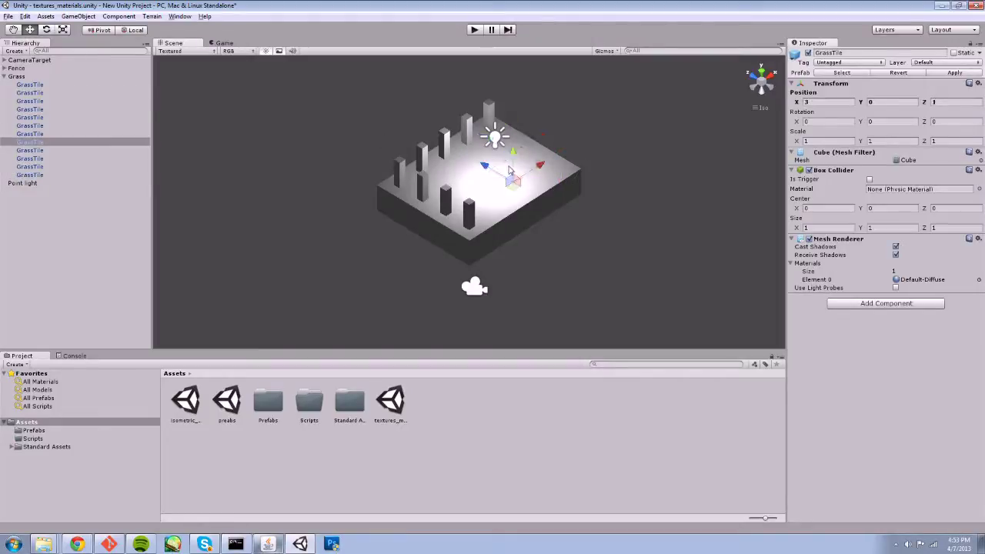
click(542, 184)
click(515, 208)
click(485, 186)
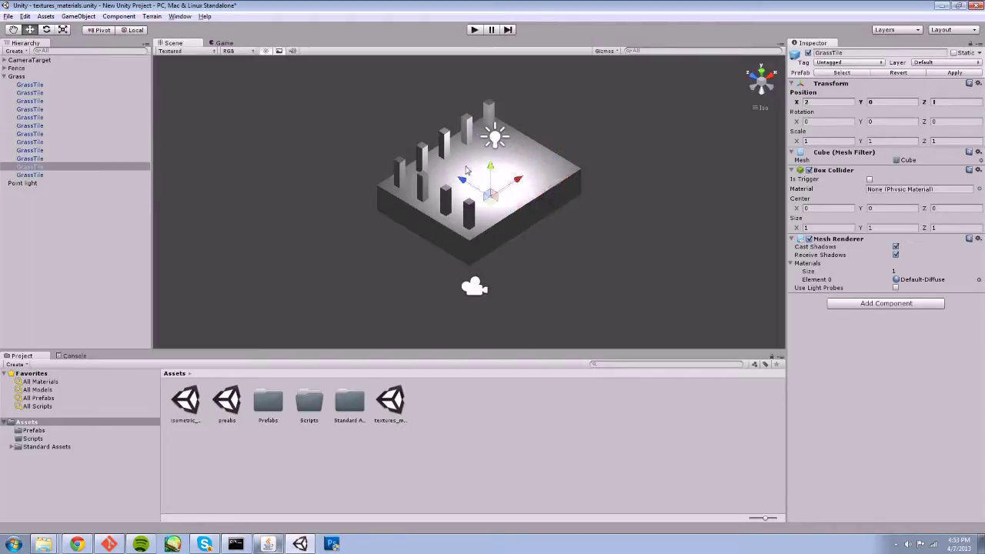
click(463, 173)
click(456, 187)
click(474, 199)
click(499, 204)
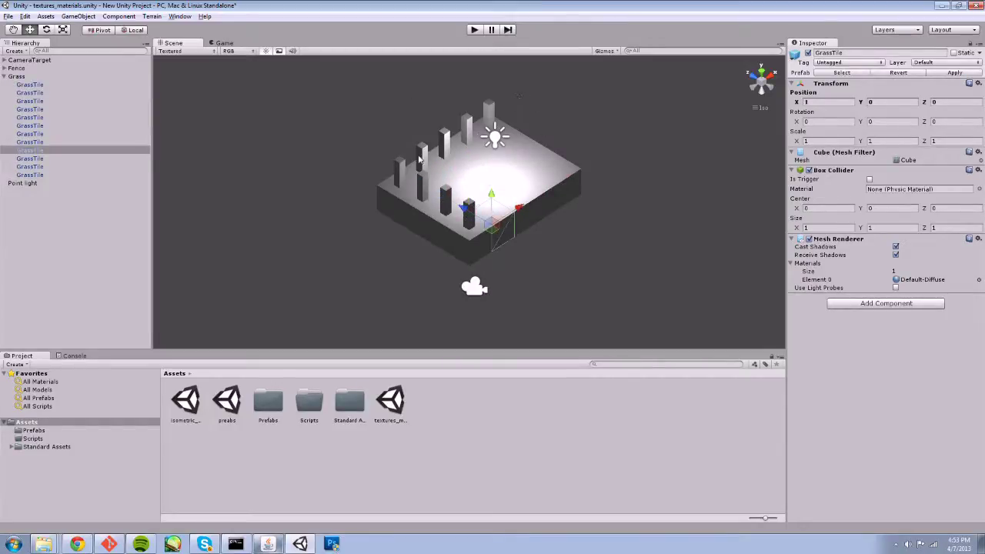
click(12, 77)
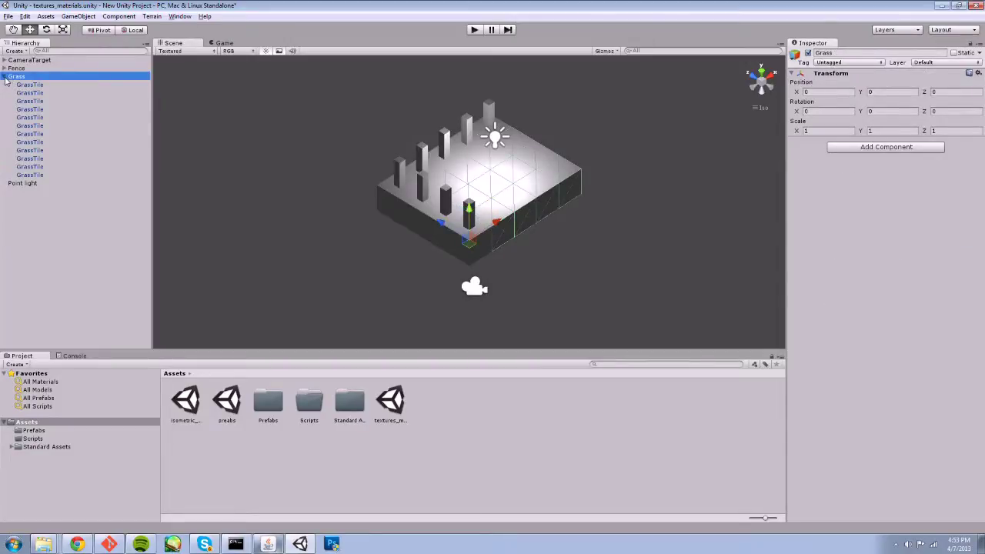
click(5, 77)
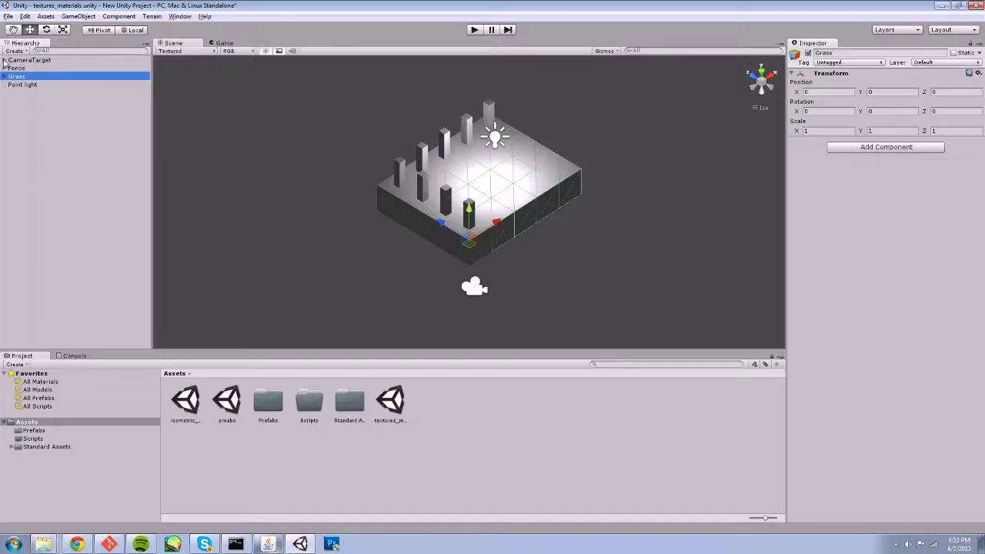
- Examine several fence posts and their parent Fence object, collapse the Fence group, and select a grass tile on the platform's edge
click(5, 68)
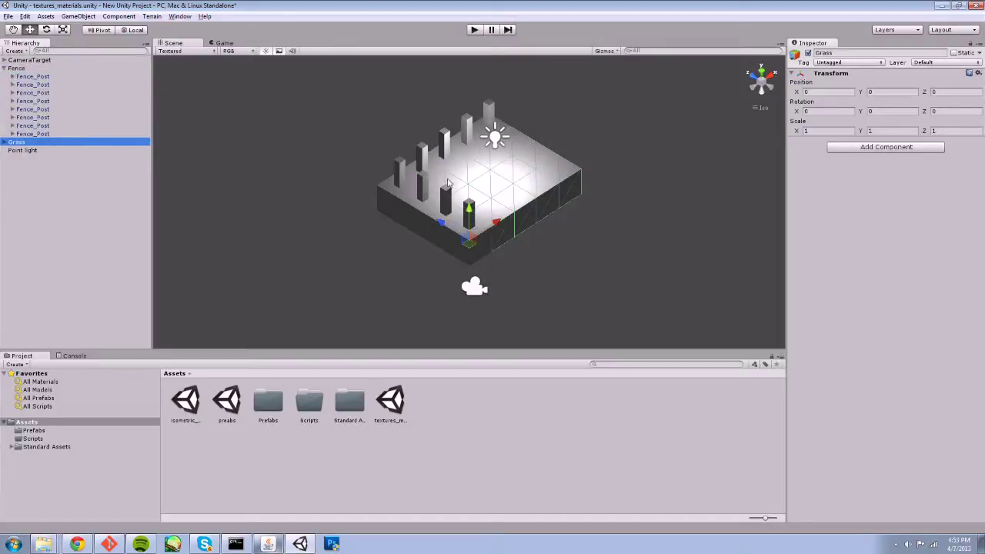
click(424, 186)
click(420, 165)
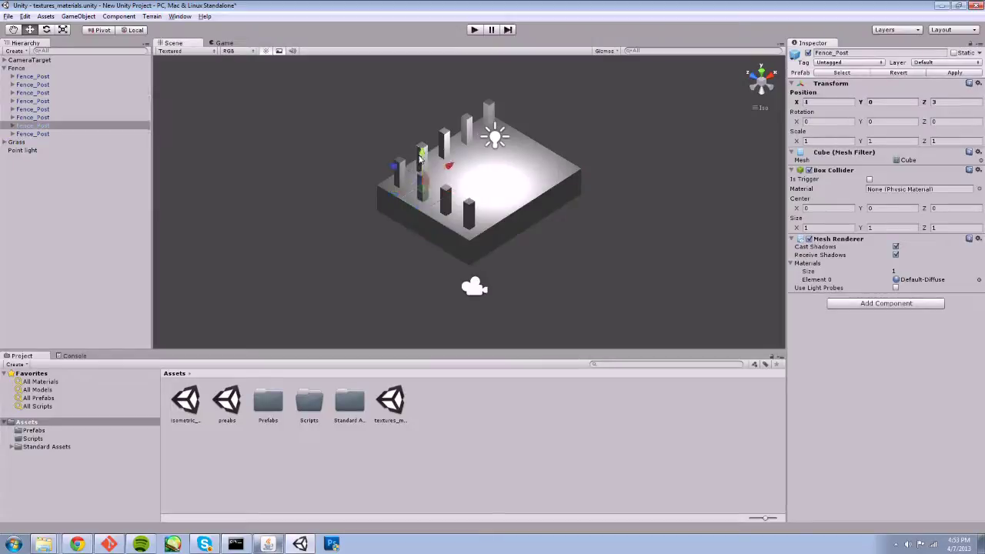
click(446, 146)
click(466, 130)
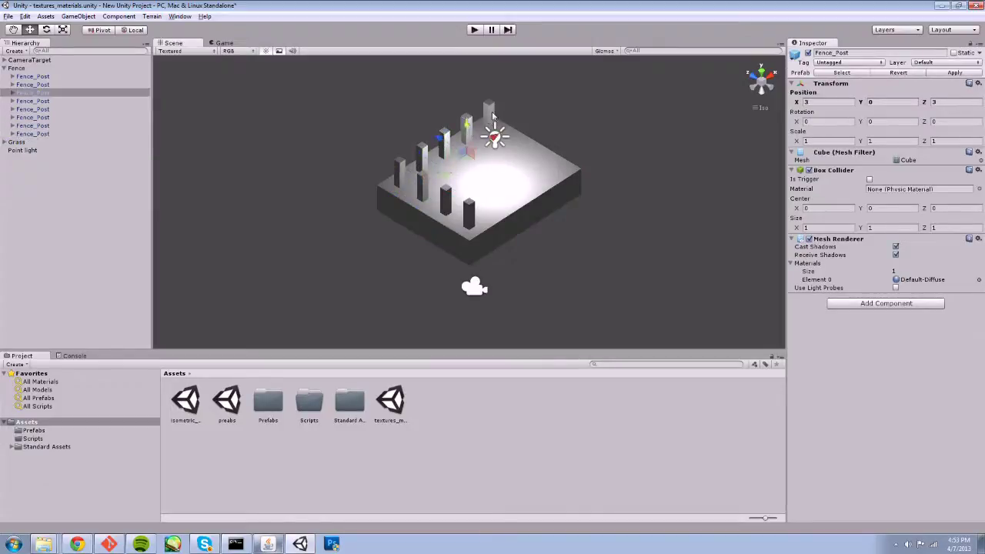
click(17, 69)
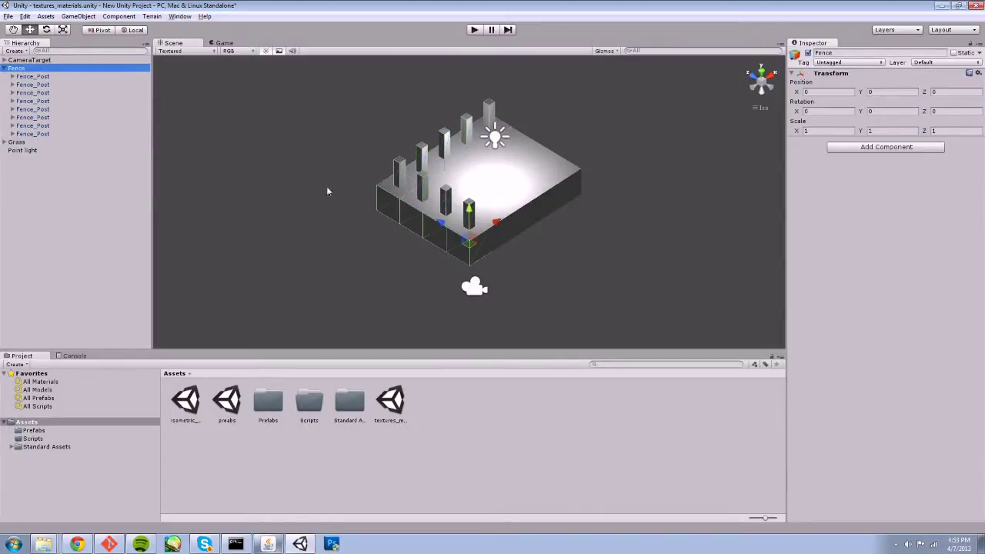
click(4, 69)
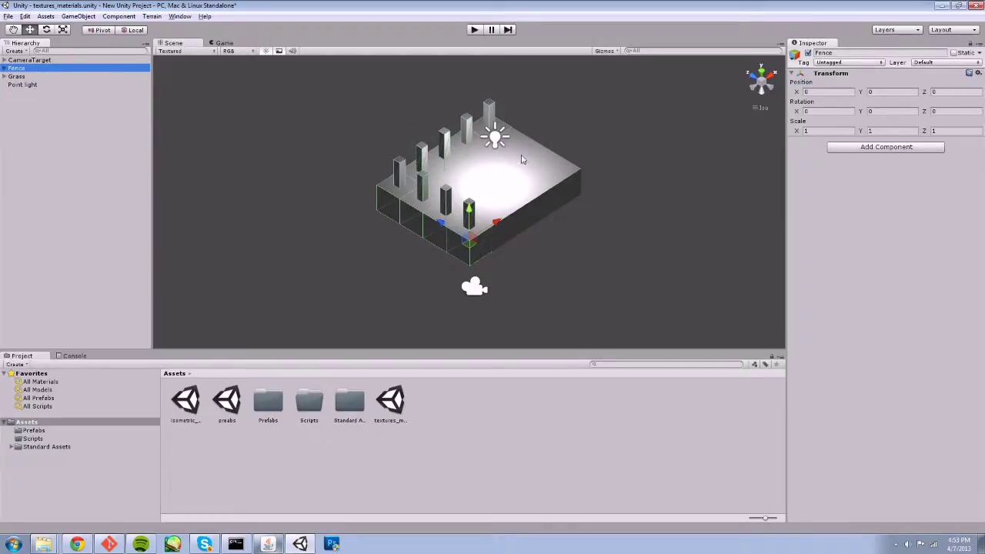
click(551, 184)
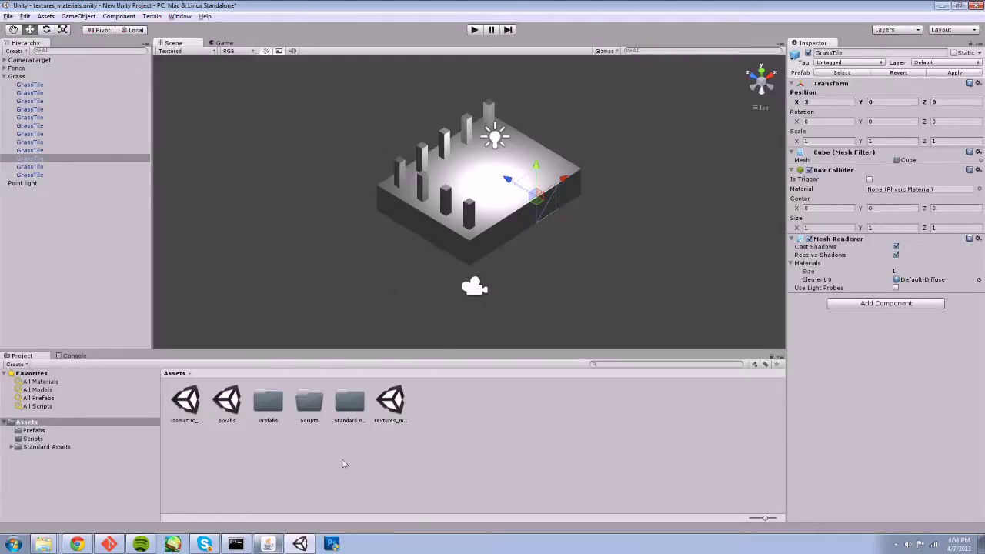
- Create a new folder named "textures" in the project's Assets folder
click(458, 417)
right_click(443, 399)
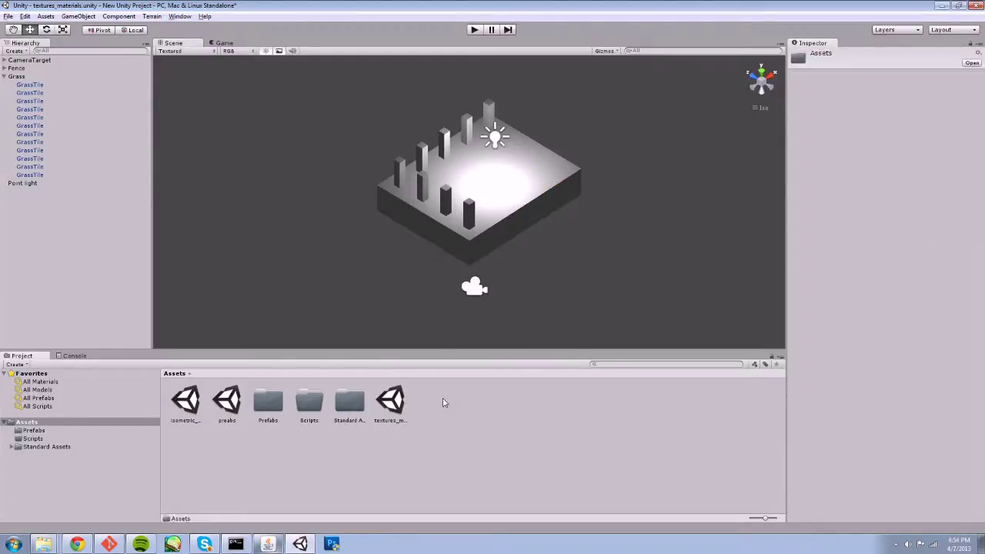
mouse_move(493, 239)
click(598, 241)
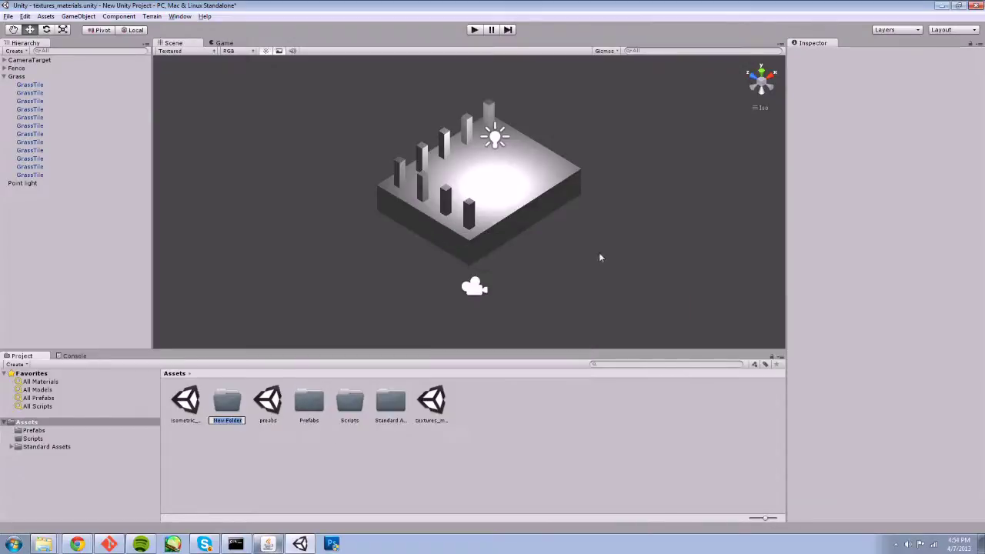
text(texture)
key(Return)
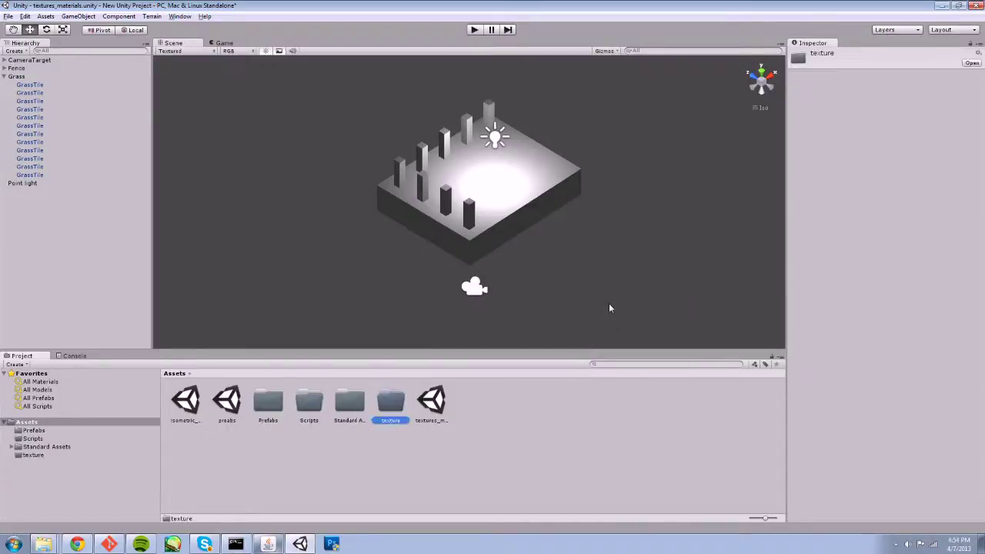
click(402, 423)
text(s)
key(Return)
- Switch to Photoshop and create a new 256 x 256 pixel RGB document with a transparent background
click(337, 546)
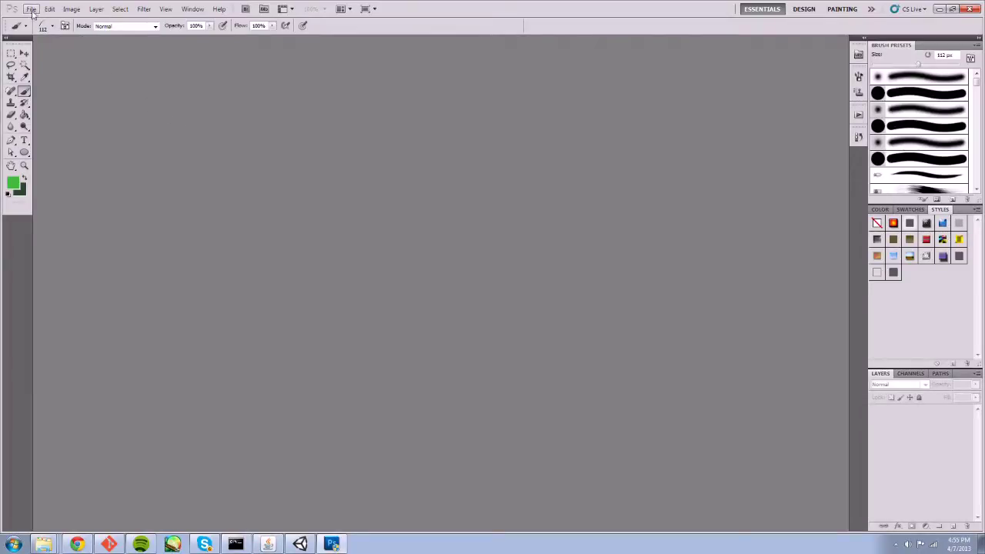
click(31, 9)
click(40, 23)
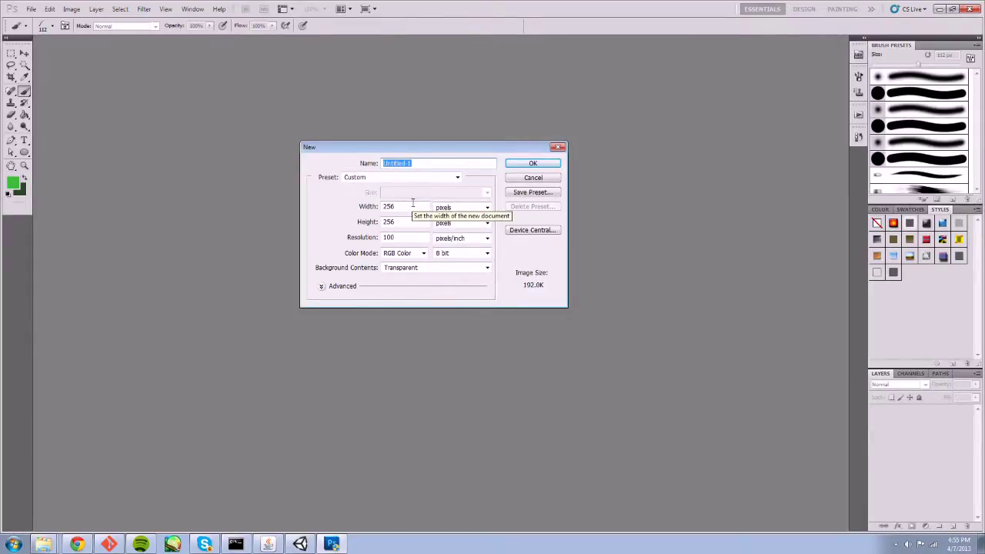
click(534, 164)
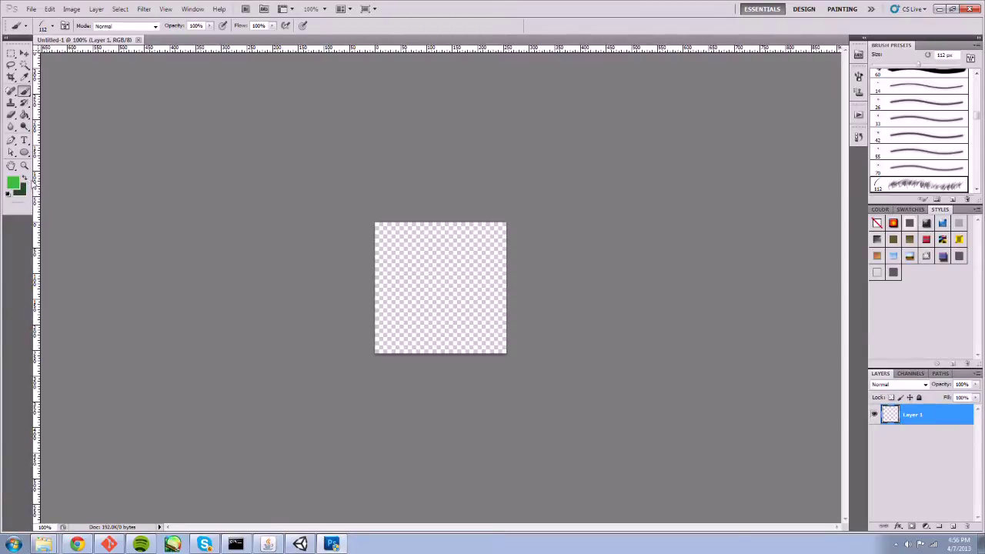
- Cover the whole canvas with green grass strokes using the 112 px grass brush
click(25, 178)
click(26, 179)
mouse_move(363, 202)
mouse_down()
mouse_move(572, 202)
mouse_move(342, 215)
mouse_move(334, 246)
mouse_move(512, 258)
mouse_move(347, 292)
mouse_move(505, 342)
mouse_move(321, 279)
mouse_move(508, 254)
mouse_move(451, 181)
mouse_move(315, 245)
mouse_move(534, 330)
mouse_move(454, 350)
mouse_up()
mouse_move(402, 193)
mouse_down()
mouse_move(336, 218)
mouse_move(369, 293)
mouse_move(492, 351)
mouse_up()
mouse_move(375, 313)
mouse_down()
mouse_move(501, 347)
mouse_move(389, 343)
mouse_move(601, 371)
mouse_up()
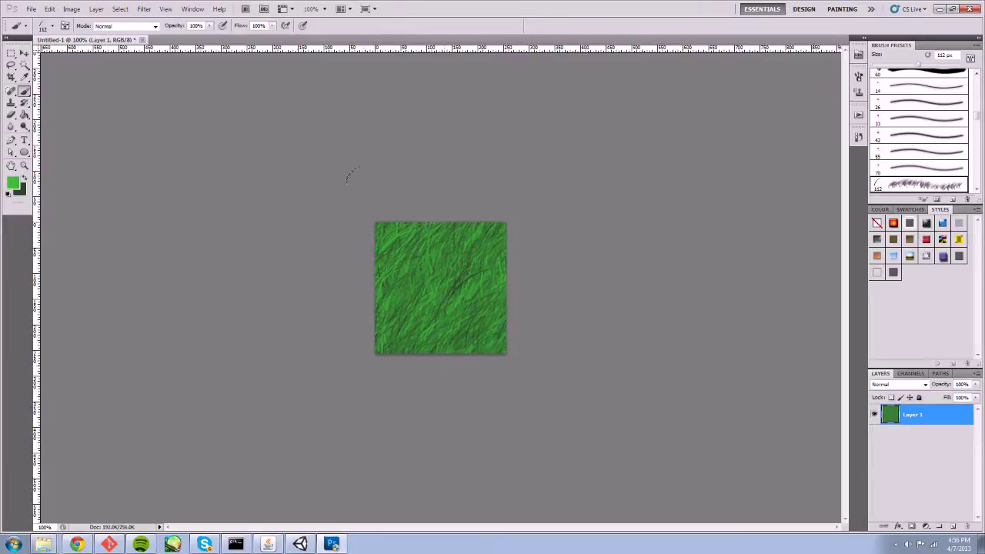
- Save the grass image as a JPEG named "grass.jpg" in the textures folder of the project's Assets
click(31, 8)
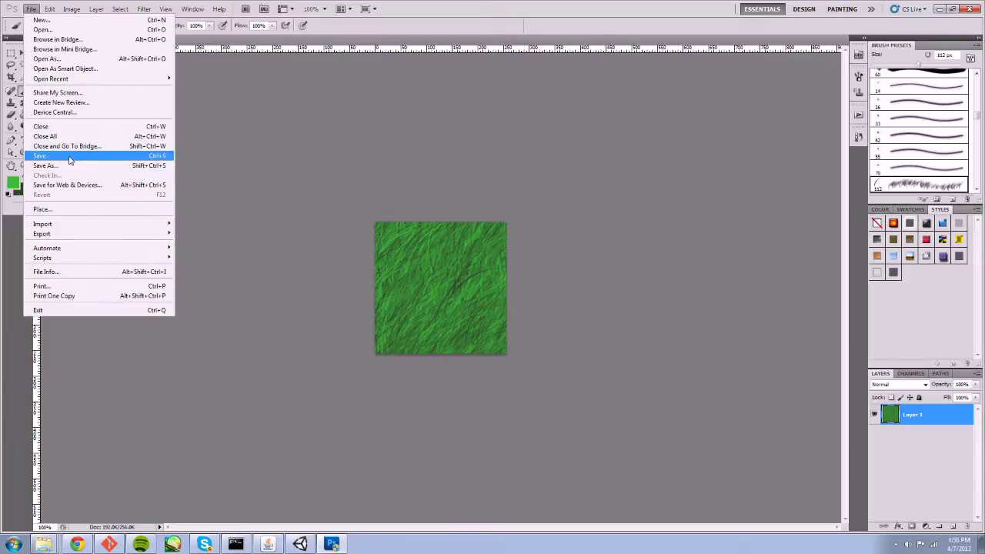
click(46, 165)
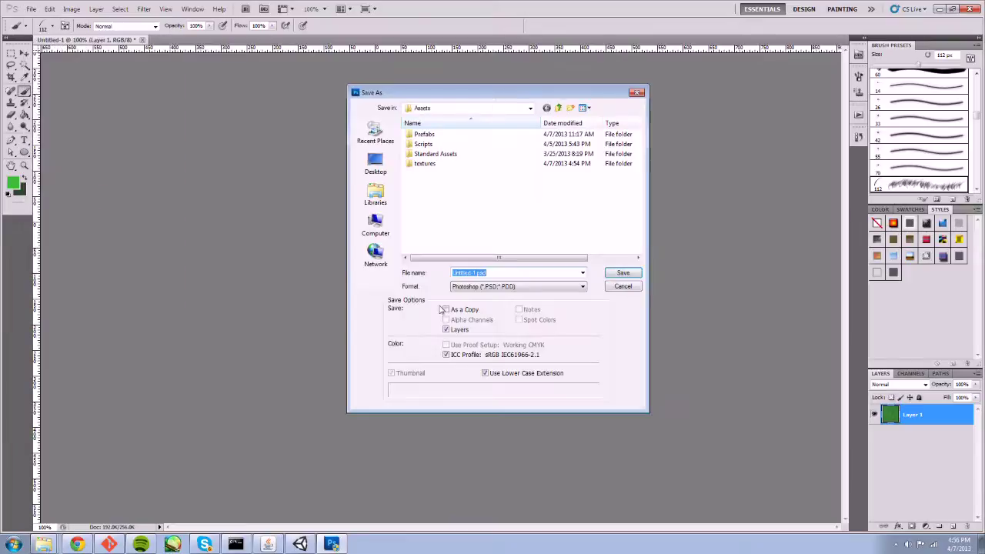
double_click(428, 167)
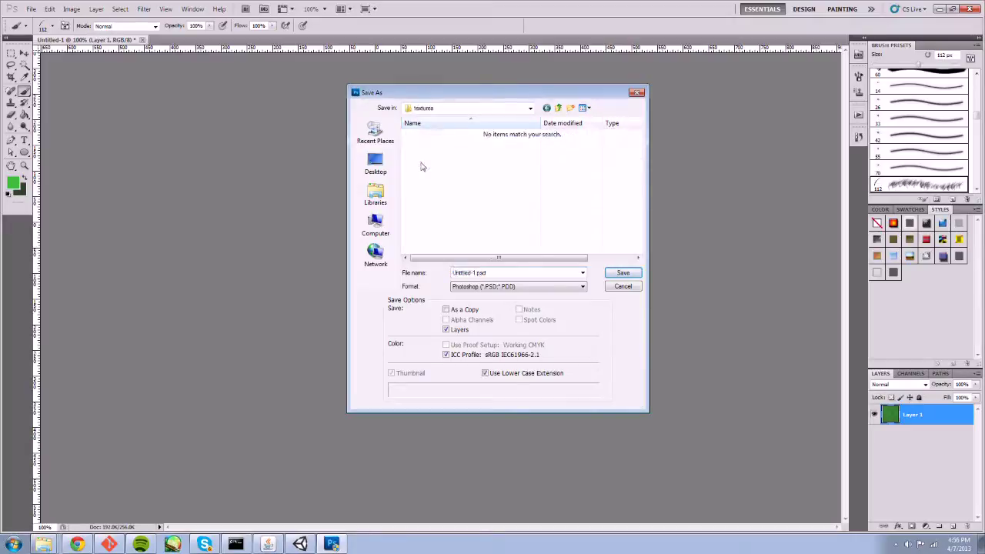
click(515, 287)
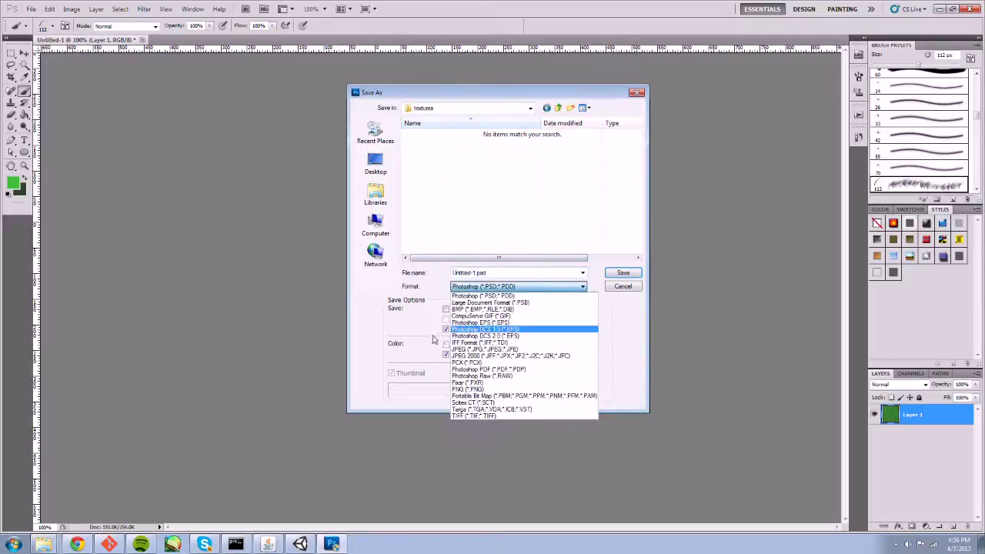
click(496, 351)
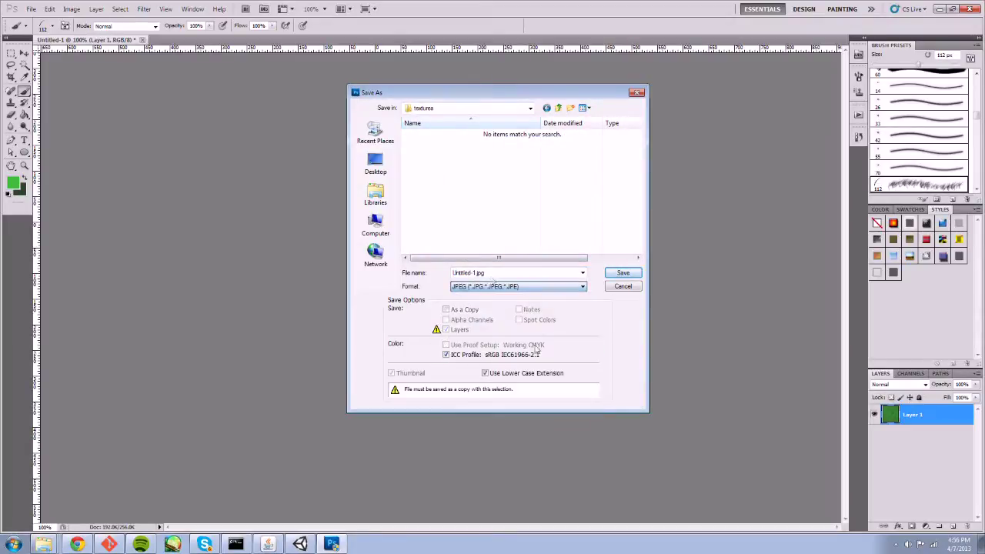
double_click(477, 272)
click(476, 274)
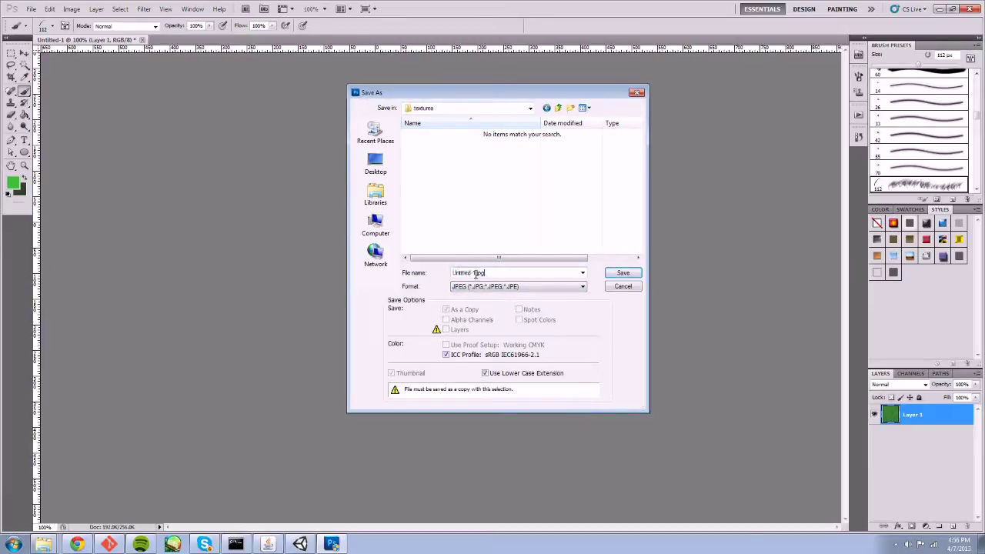
drag(478, 273, 441, 275)
key(BackSpace)
text(grass.)
click(619, 273)
click(560, 152)
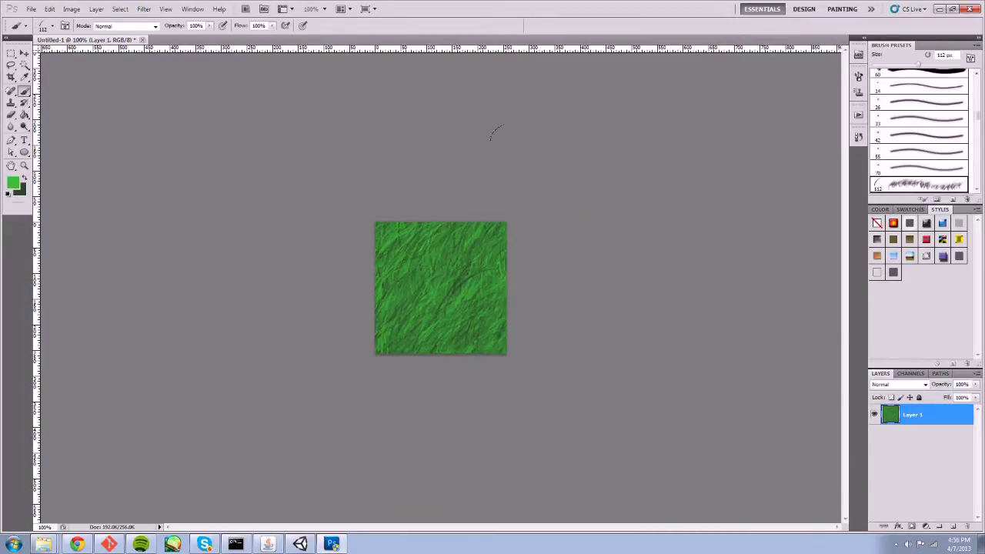
- Switch to Unity and open the import settings of the grass texture in the textures folder
click(308, 543)
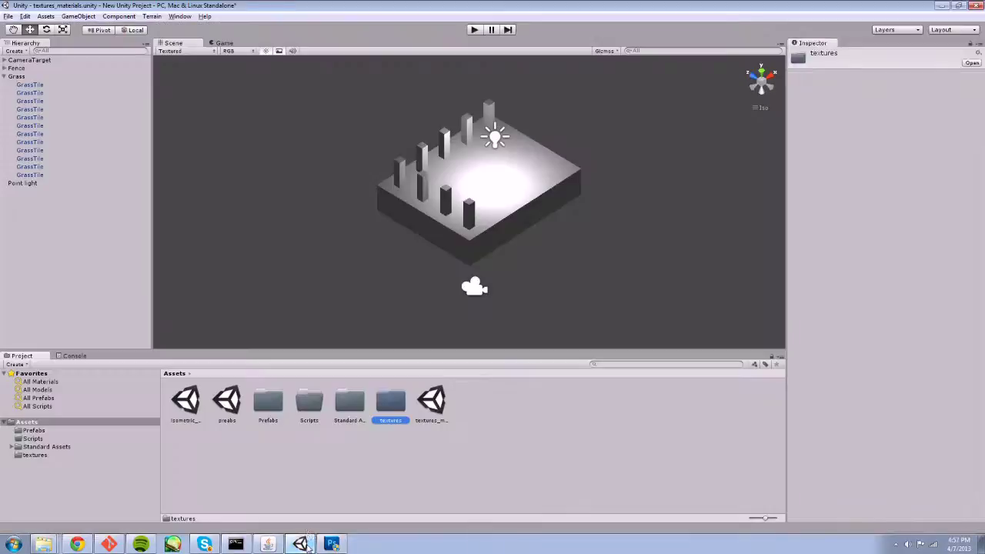
double_click(386, 404)
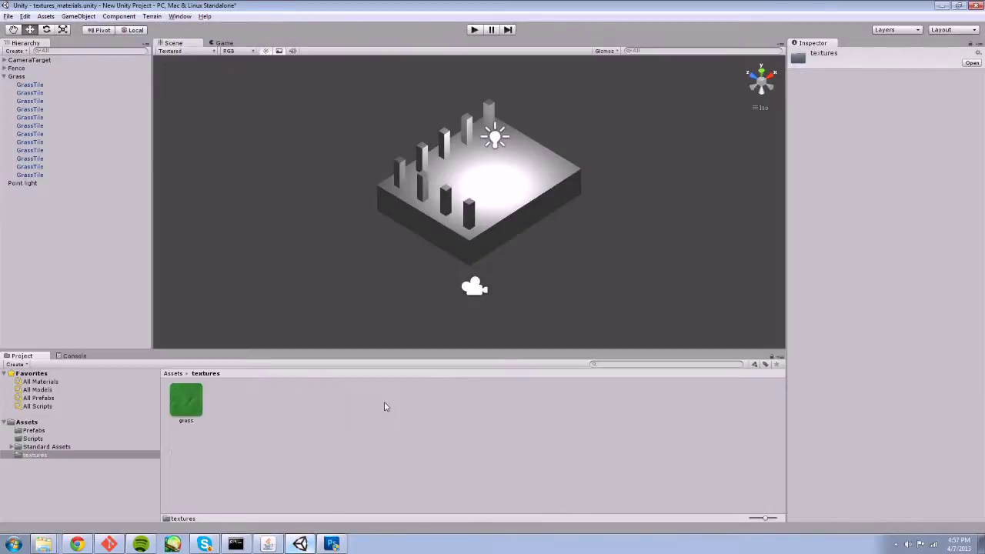
click(189, 403)
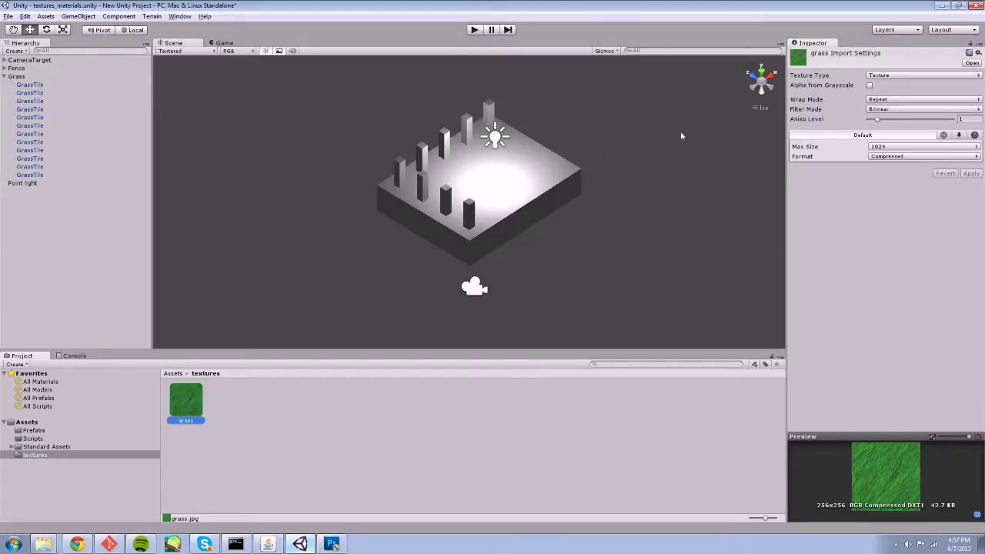
- Set the grass texture's max size to 256, review the format choices, and apply the import settings
click(839, 154)
click(904, 148)
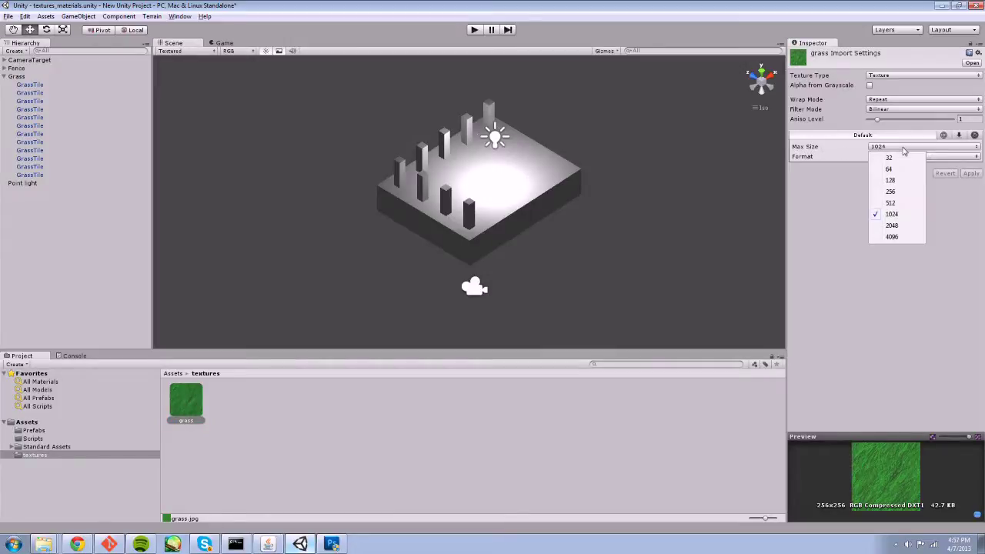
click(900, 192)
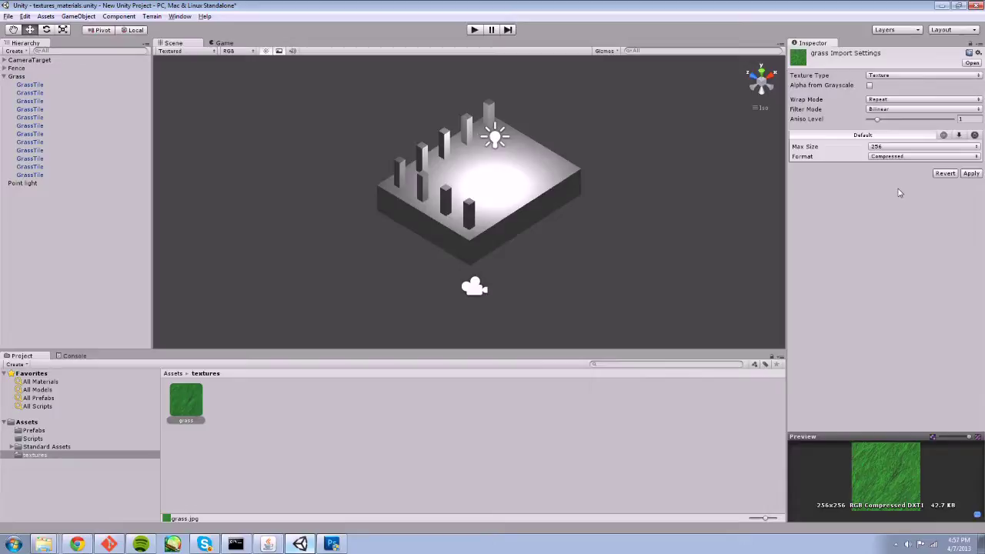
click(882, 148)
click(882, 148)
click(883, 147)
click(820, 199)
click(887, 157)
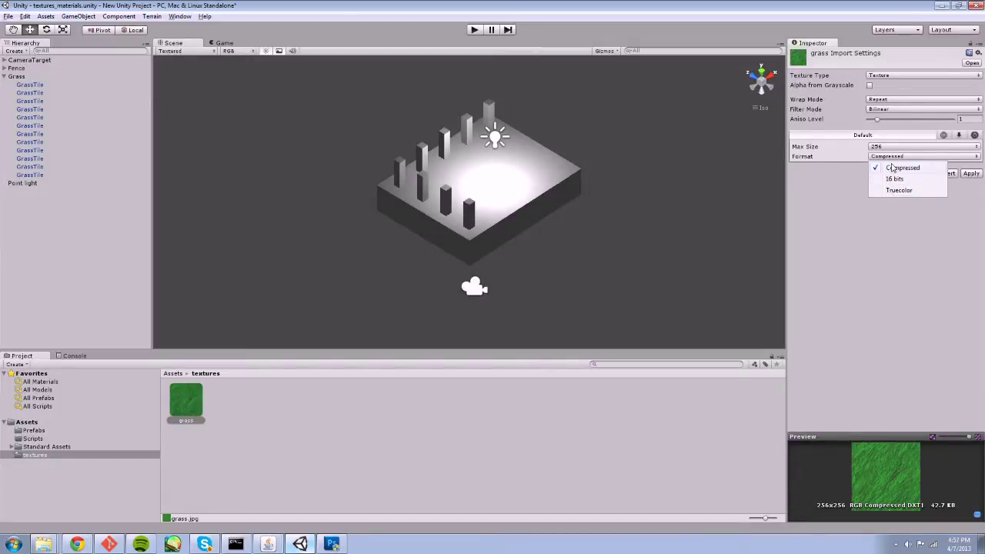
click(831, 180)
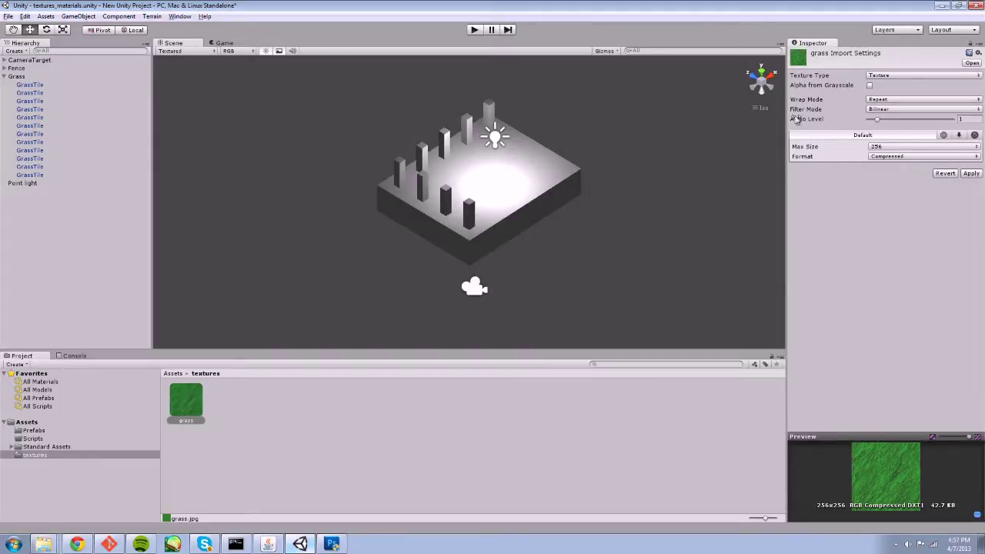
click(968, 175)
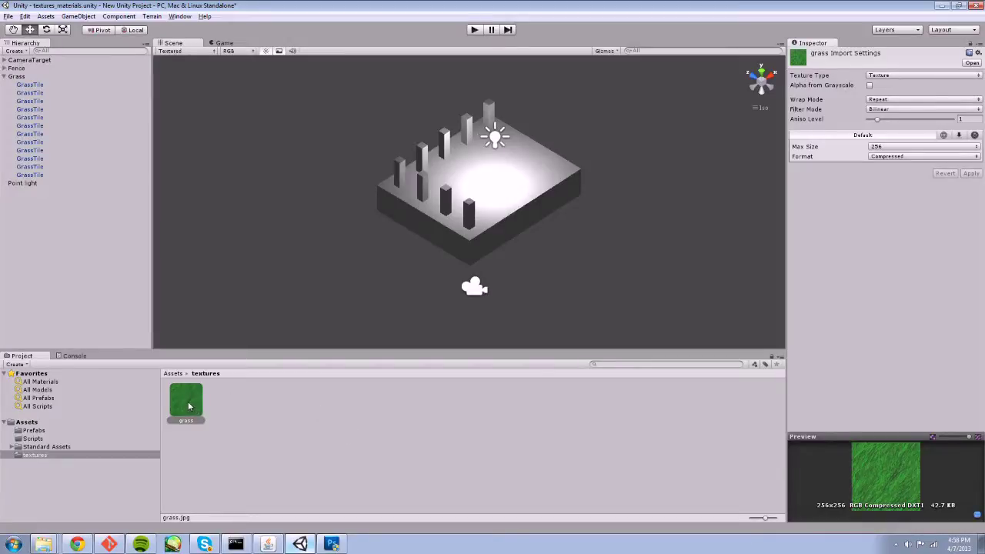
- Apply the grass texture to the front-edge grass tile beside the corner fence post, and open the Materials folder
drag(188, 406, 468, 314)
mouse_move(507, 218)
mouse_down()
mouse_move(500, 203)
mouse_move(518, 189)
mouse_move(501, 222)
mouse_up()
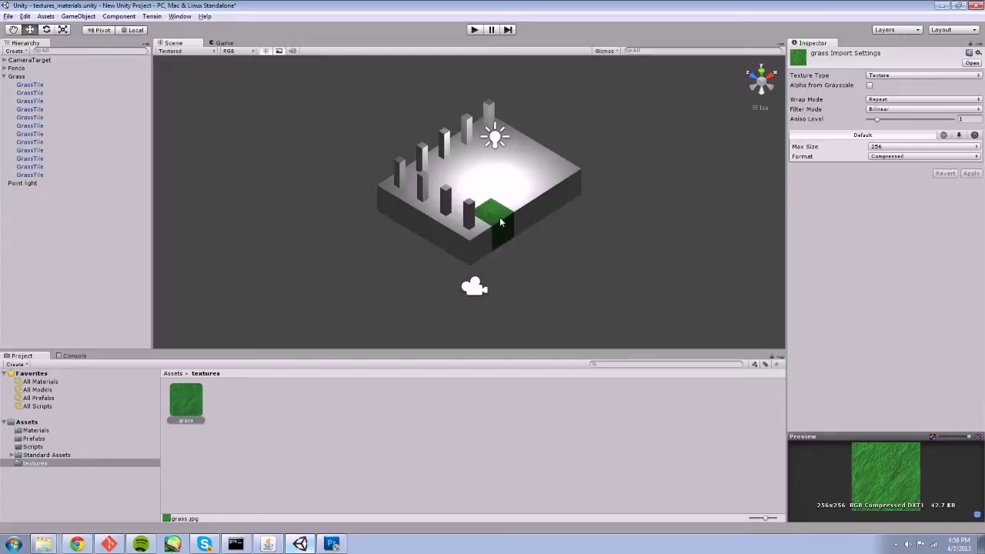
click(27, 431)
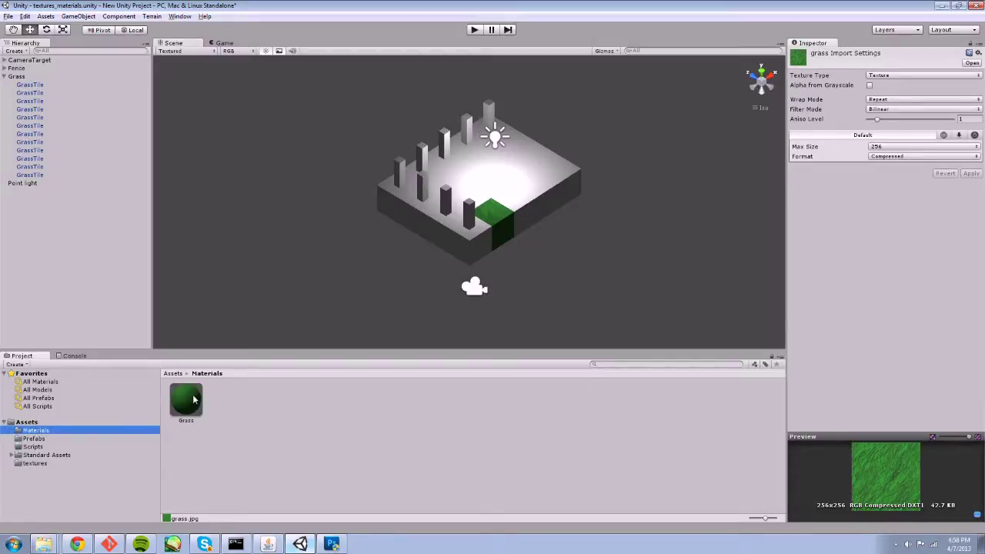
- Open the Grass material's settings and check which texture is assigned as its base, keeping it as it is
click(193, 400)
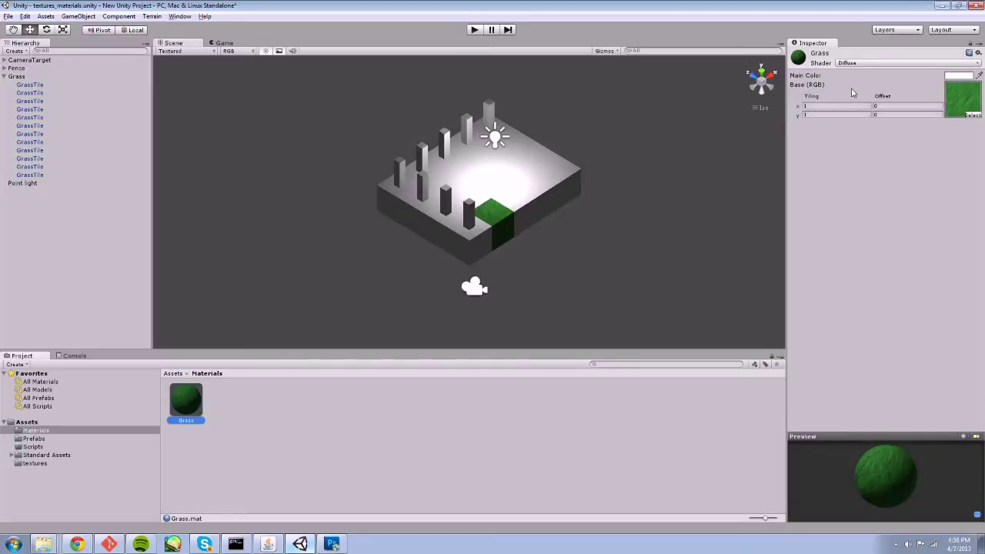
click(973, 115)
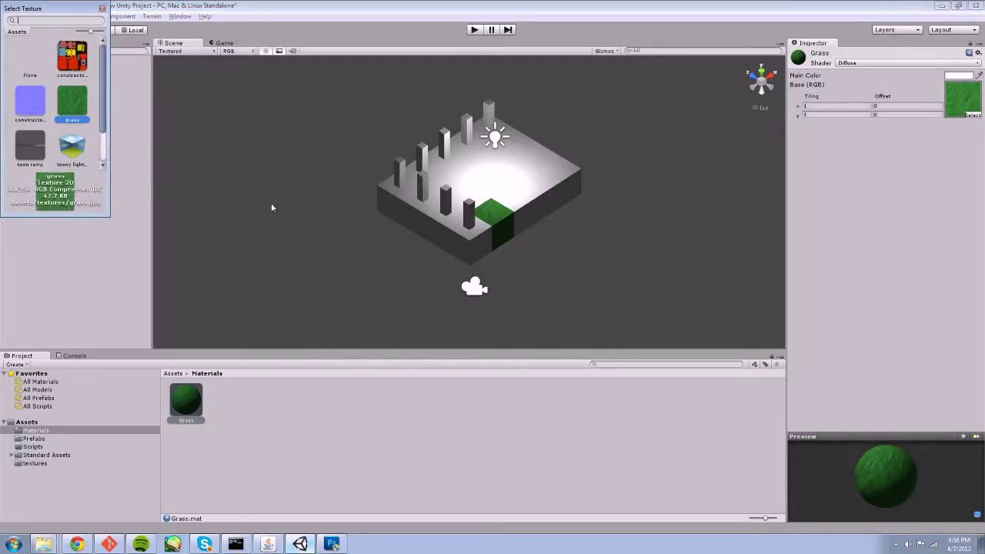
click(102, 8)
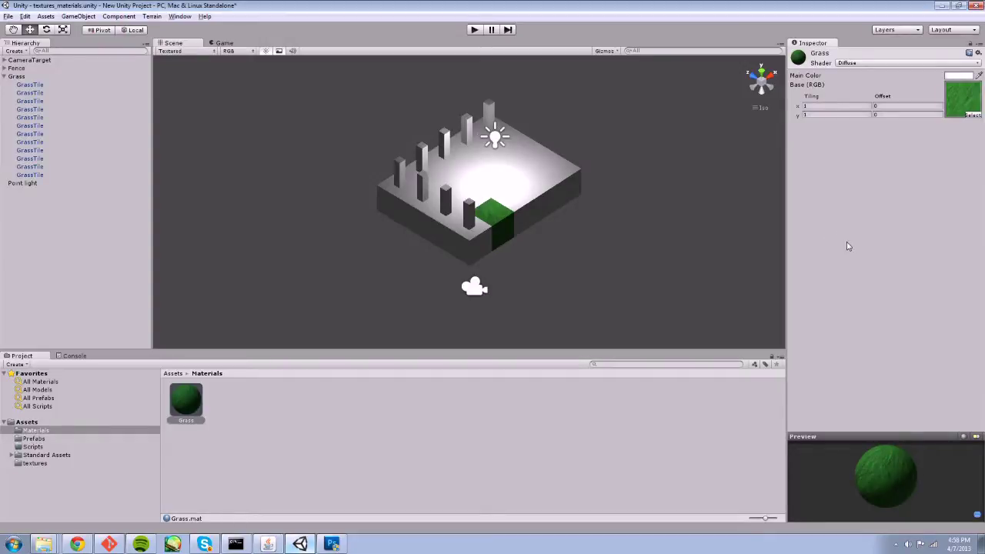
- Try the Unlit/Texture shader on the Grass material, examining the grass tile up close, and set the shader back to Diffuse
click(855, 65)
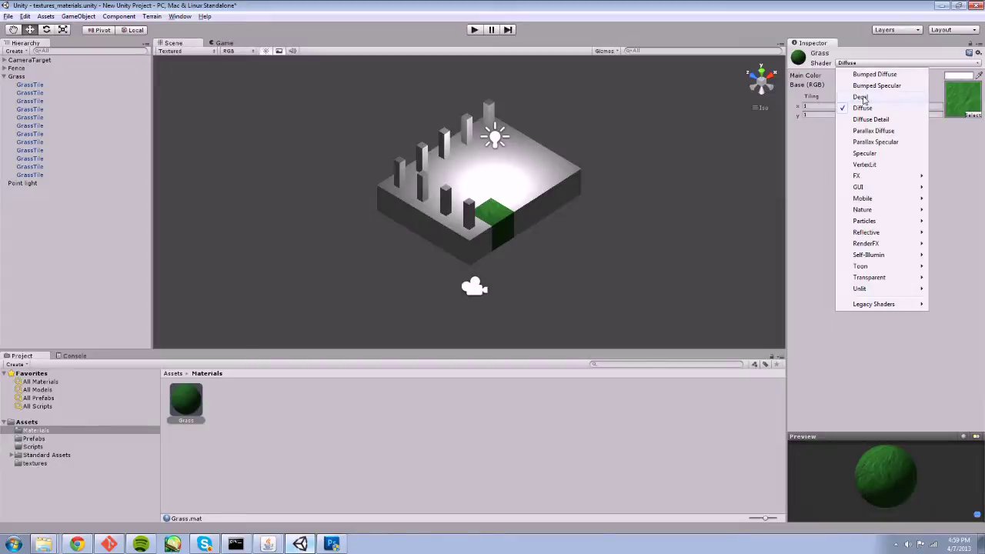
mouse_move(867, 296)
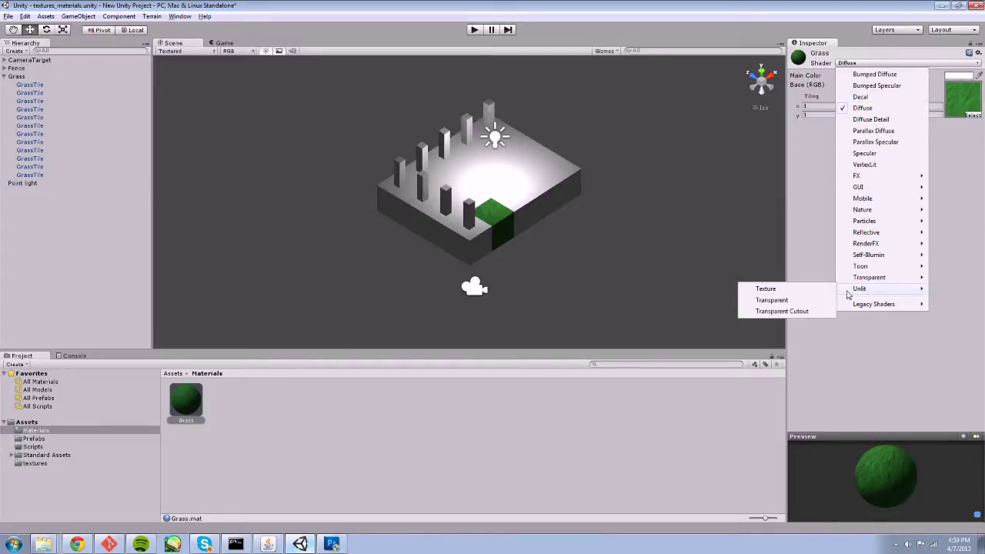
click(779, 292)
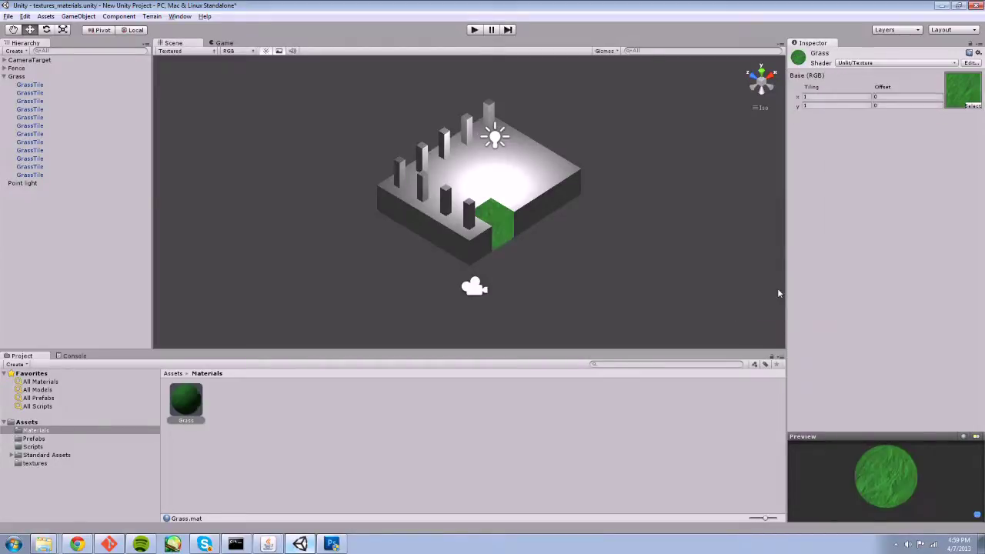
scroll(628, 242, up, 5)
scroll(654, 248, up, 2)
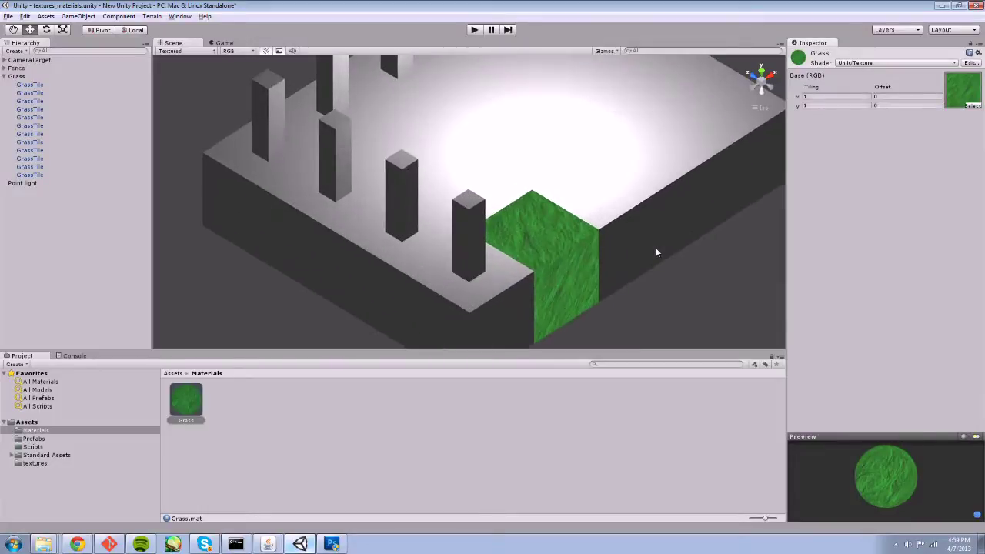
scroll(652, 244, down, 5)
scroll(647, 238, up, 4)
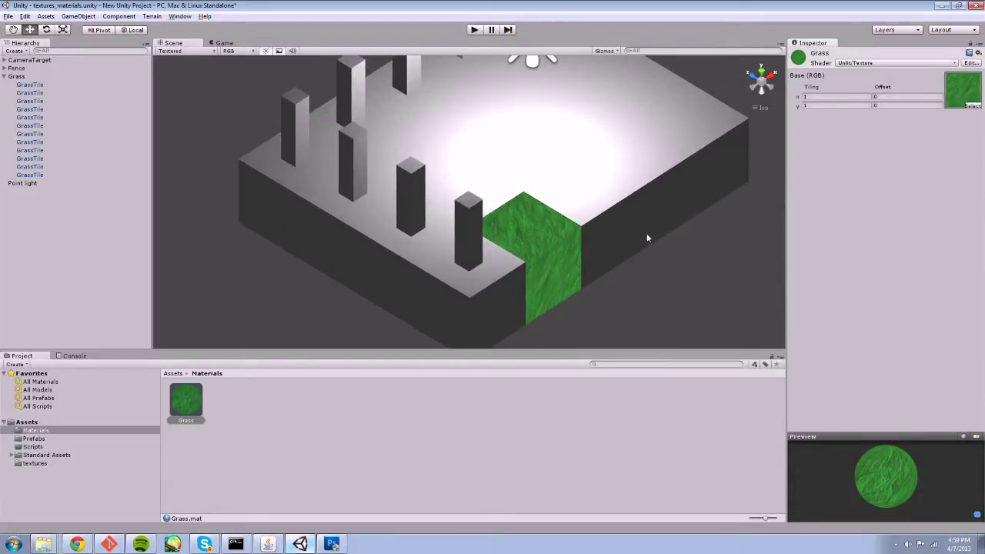
scroll(645, 231, down, 5)
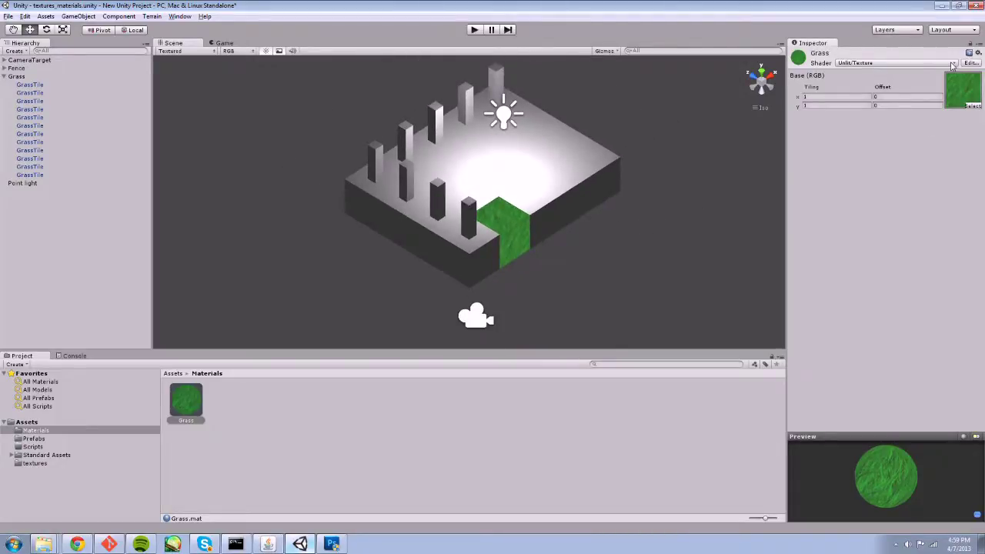
click(953, 64)
click(885, 108)
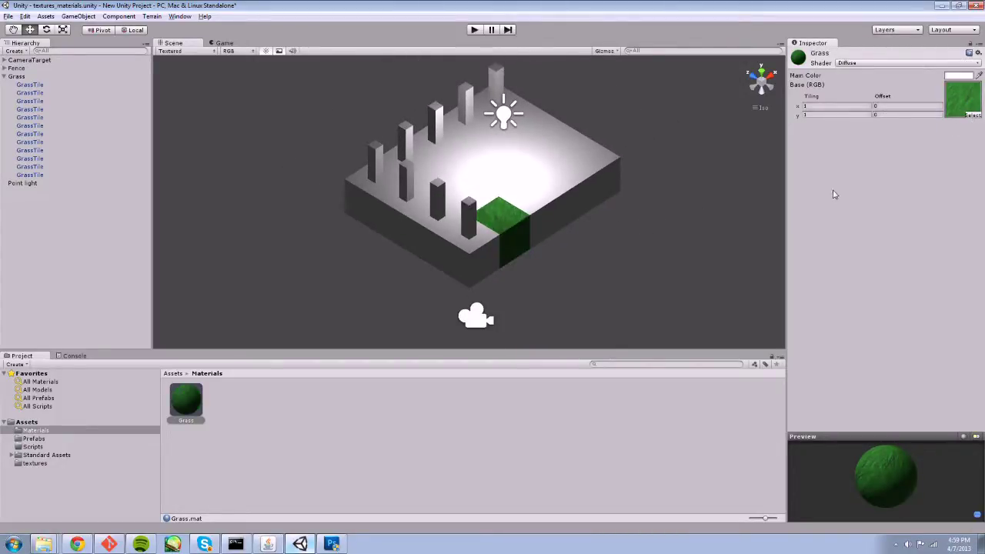
- Apply the textured front-edge grass tile's changes to its prefab, and run the game briefly to check the grass
click(498, 218)
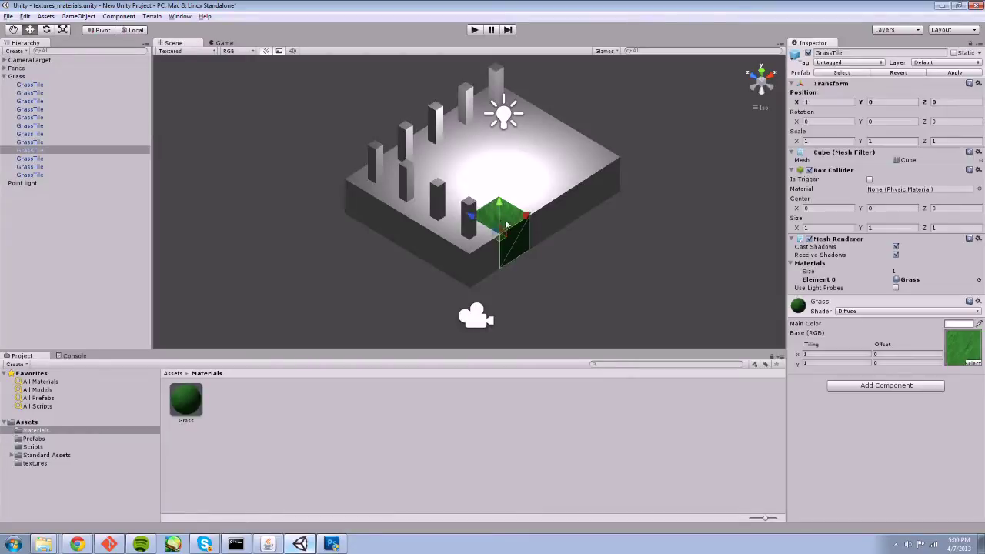
click(949, 73)
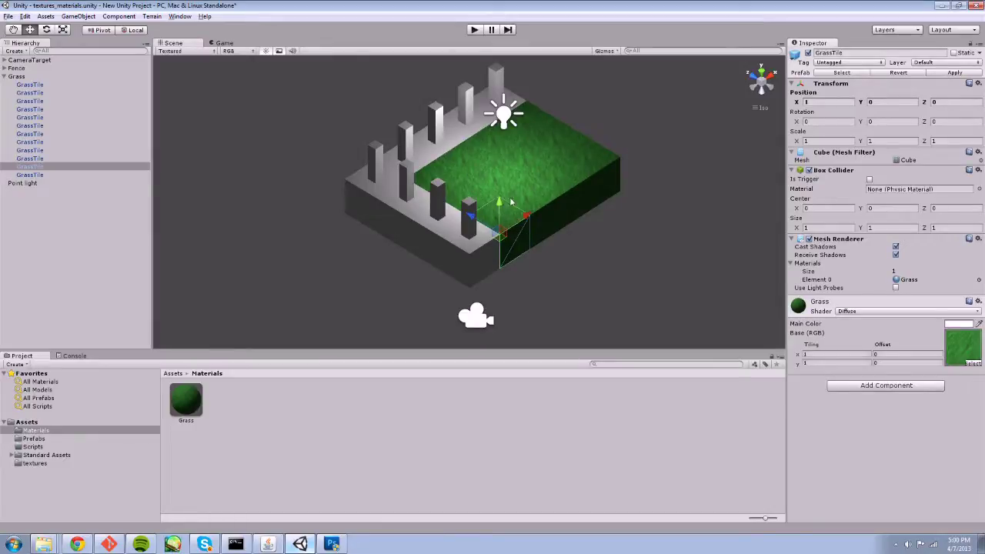
scroll(547, 203, up, 5)
scroll(542, 178, down, 5)
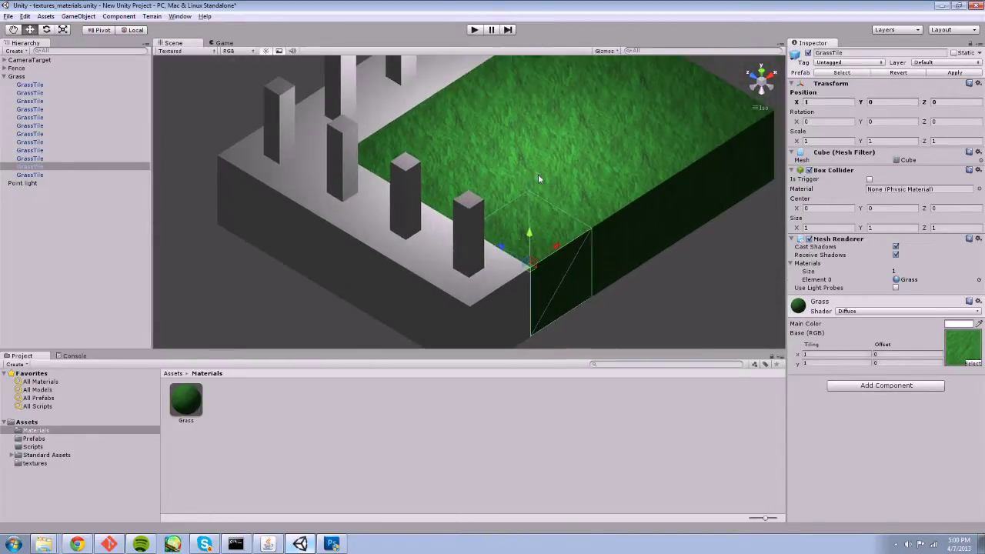
click(473, 29)
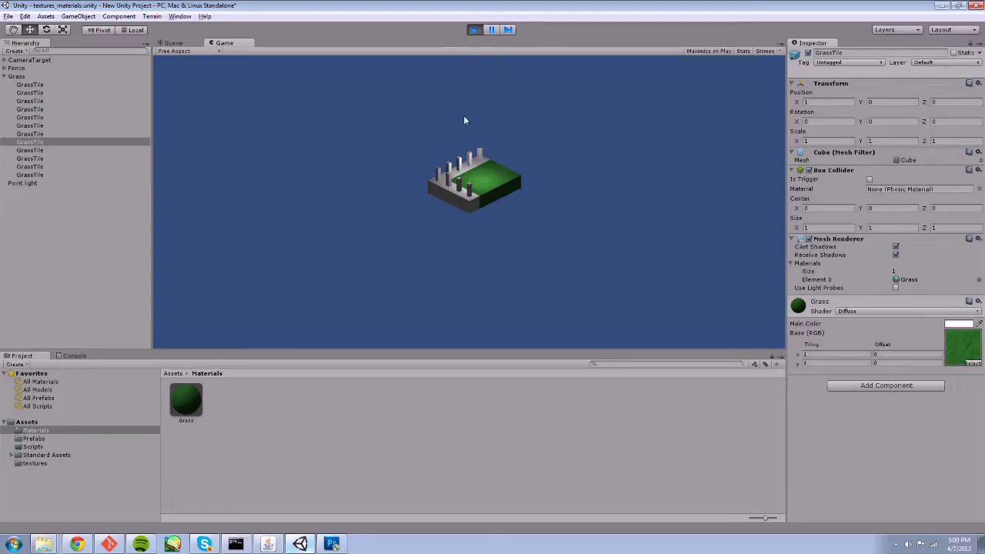
click(474, 29)
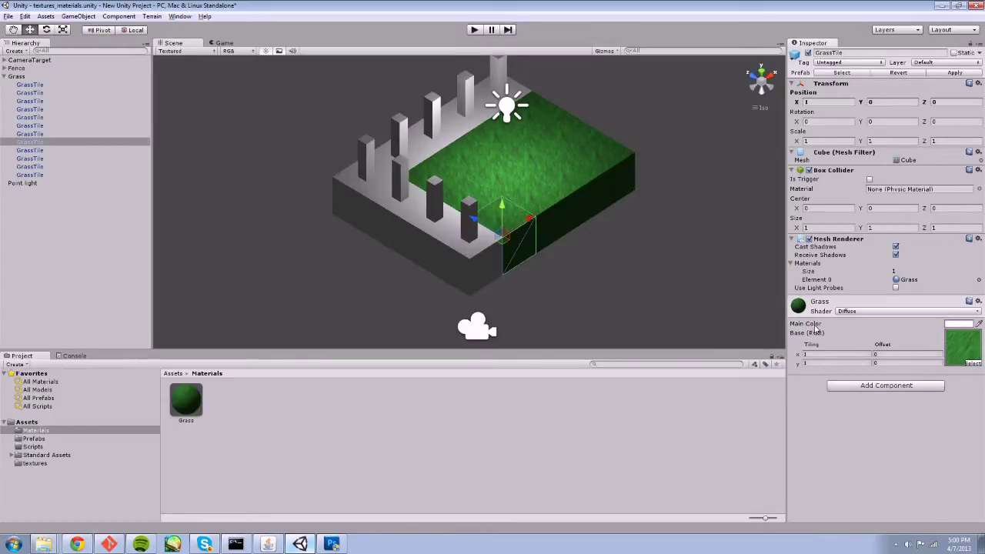
- Try the Unlit/Texture shader on the Grass material from the selected tile, and run the game briefly to judge it
click(869, 311)
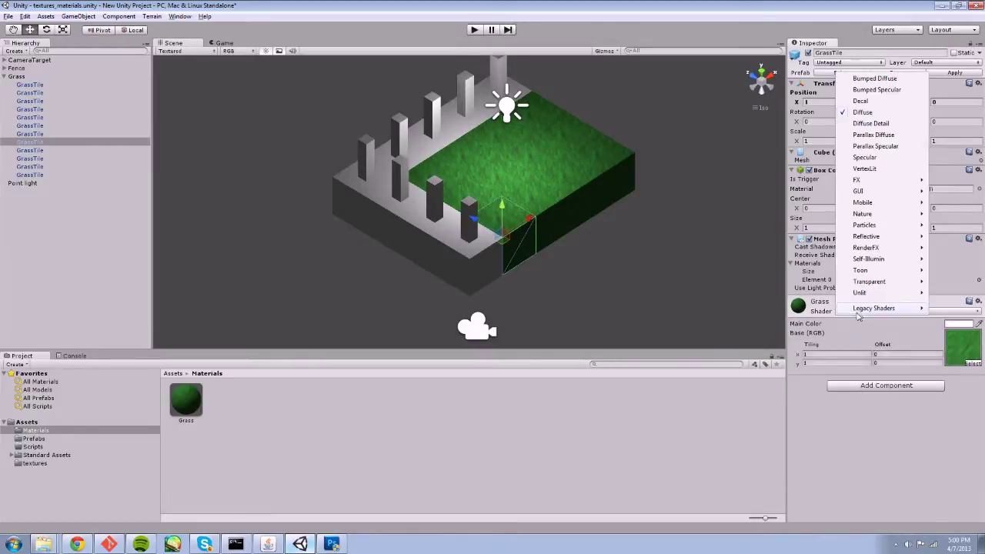
mouse_move(874, 306)
click(766, 291)
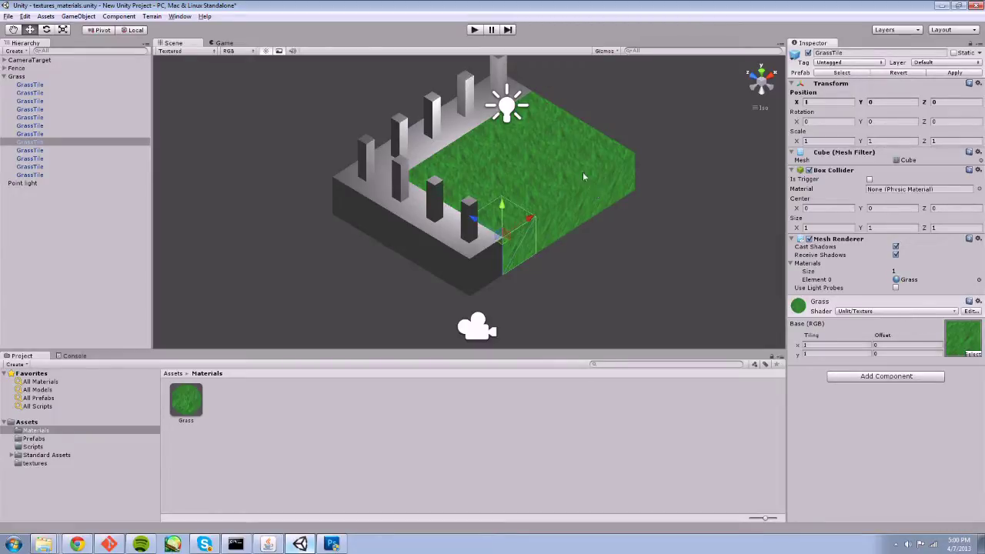
key(ctrl+p)
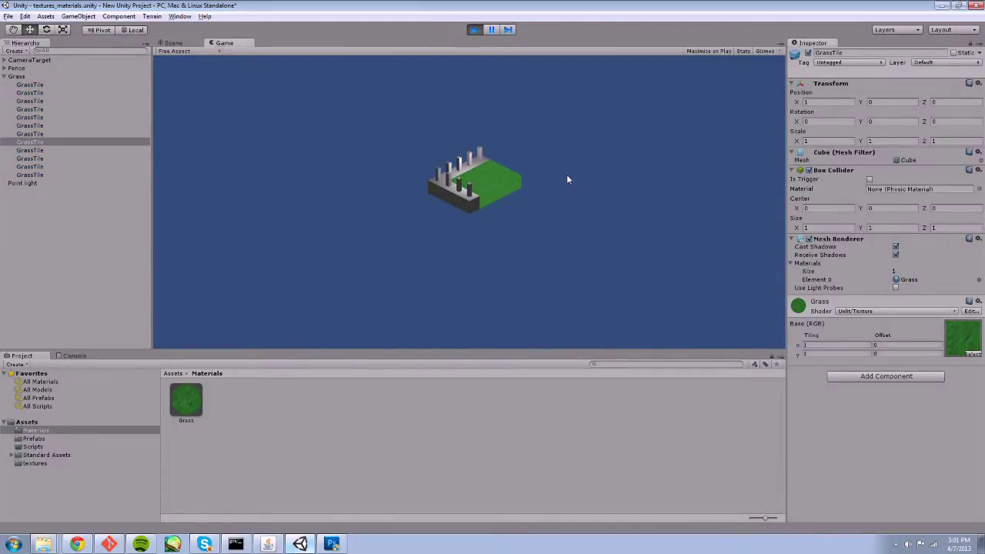
click(473, 29)
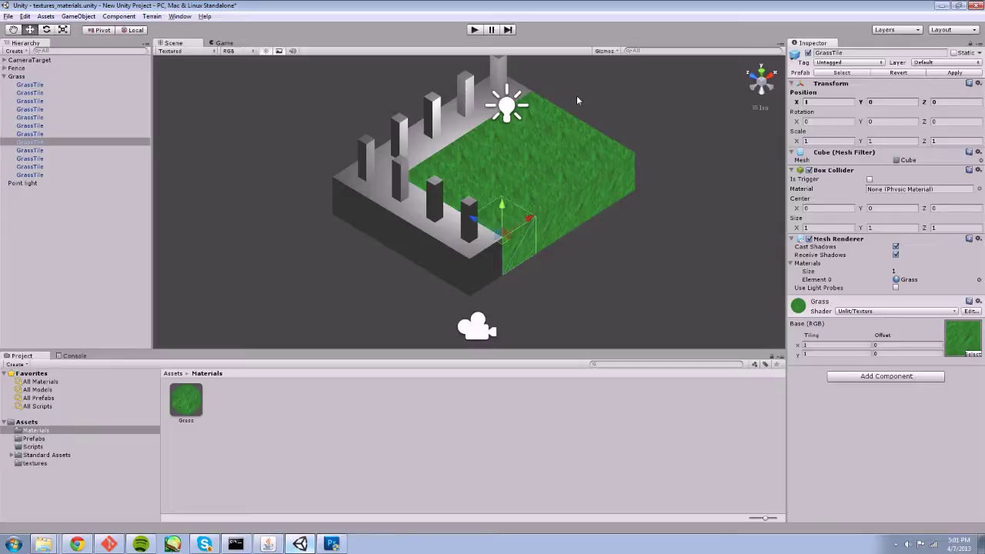
- Set the Grass material's shader back to Diffuse, and run the game briefly to compare the lighting
click(911, 312)
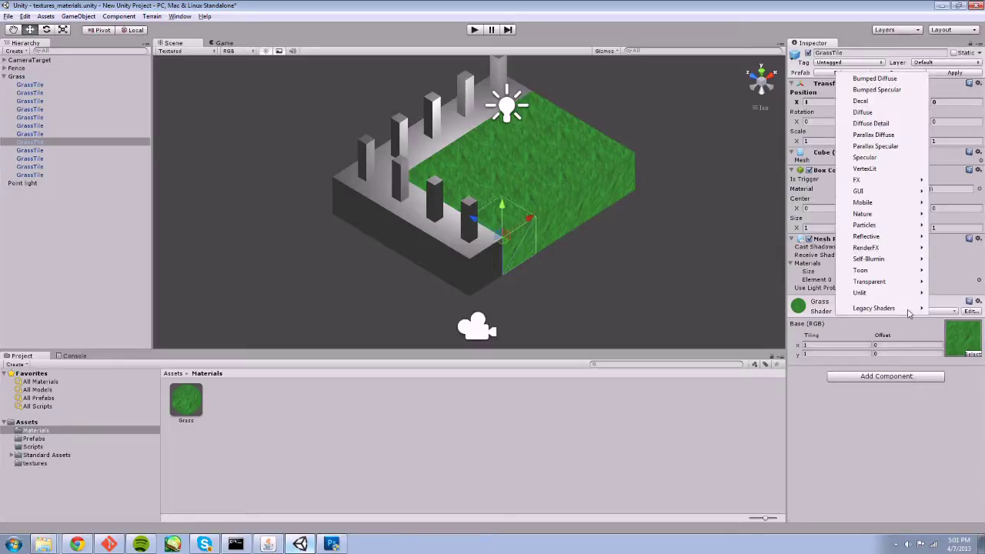
click(883, 114)
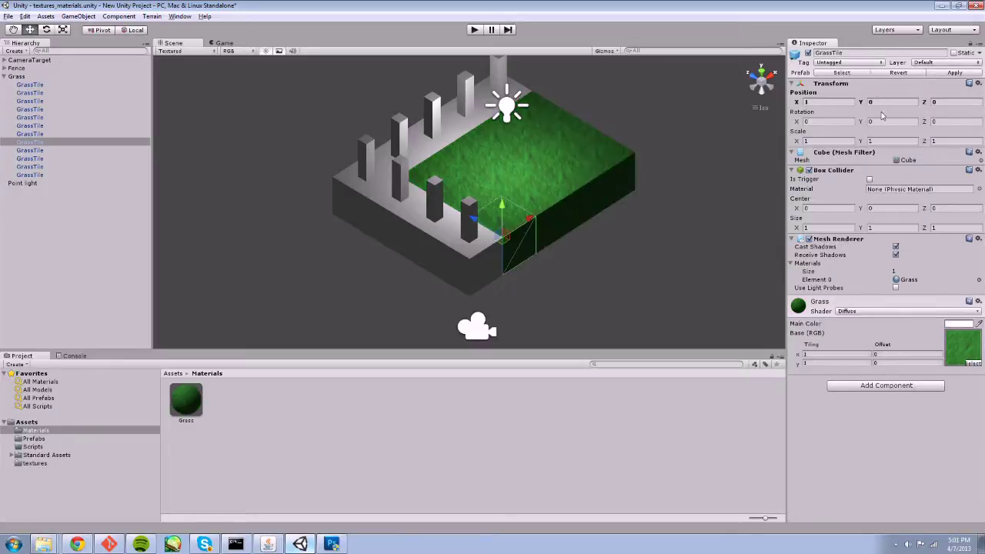
click(475, 30)
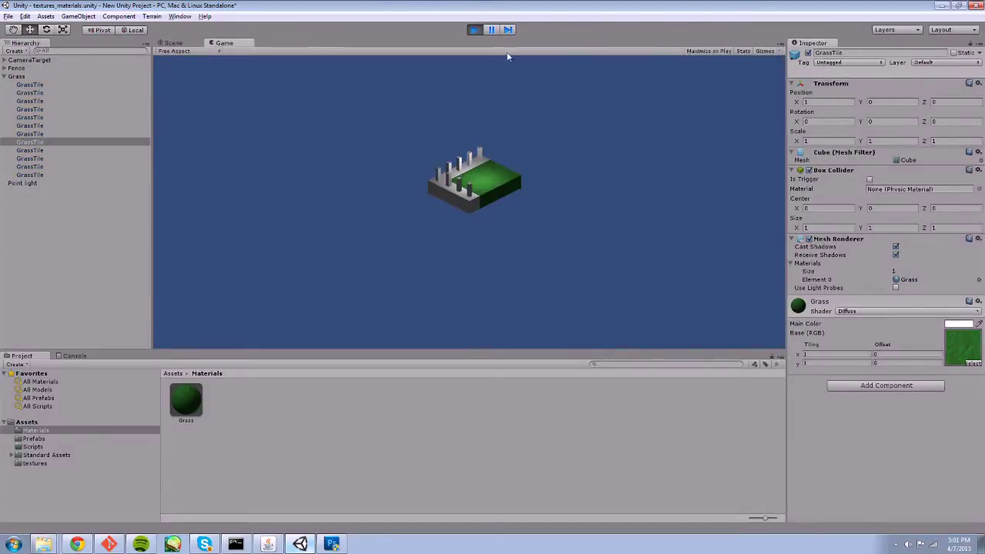
click(474, 29)
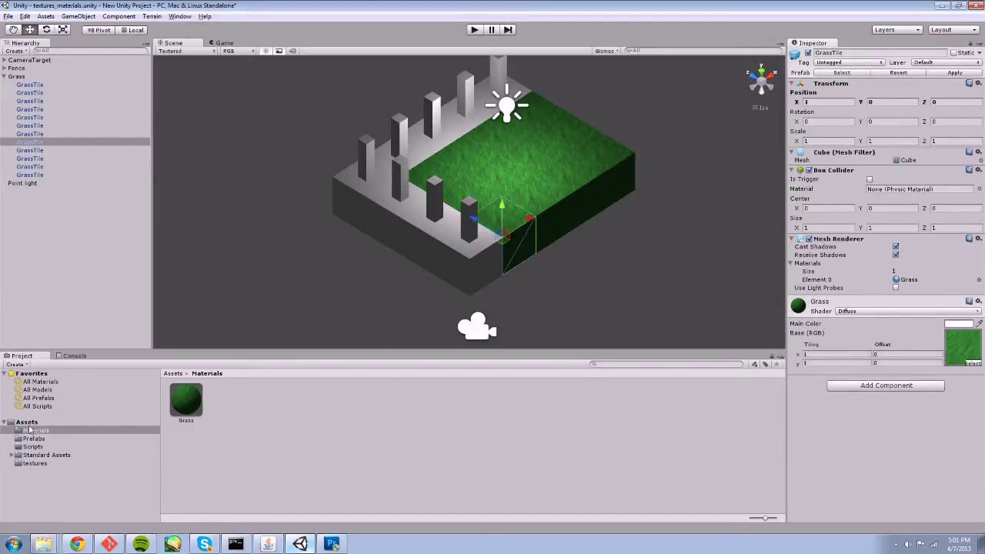
- Create a new material named "FencePost" in the Materials folder
right_click(228, 406)
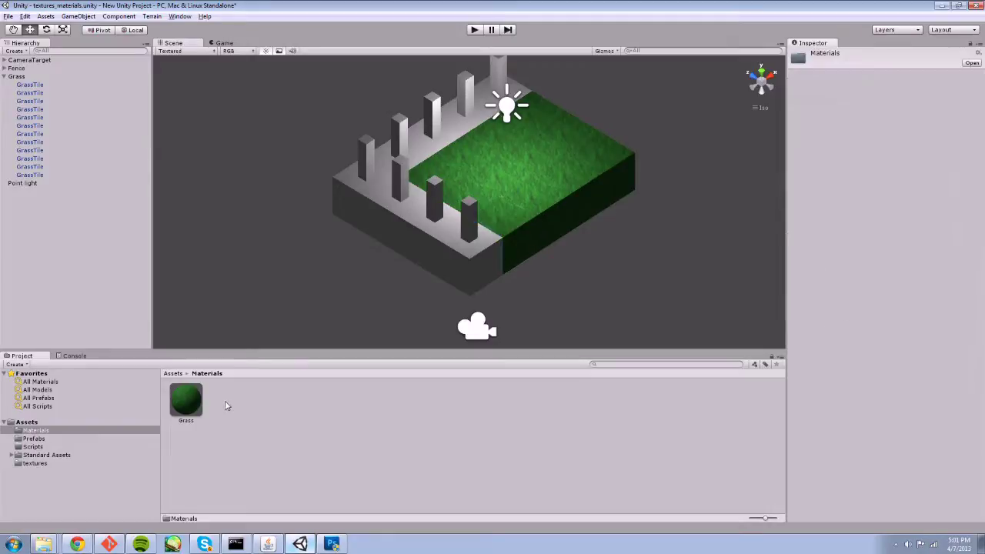
mouse_move(261, 243)
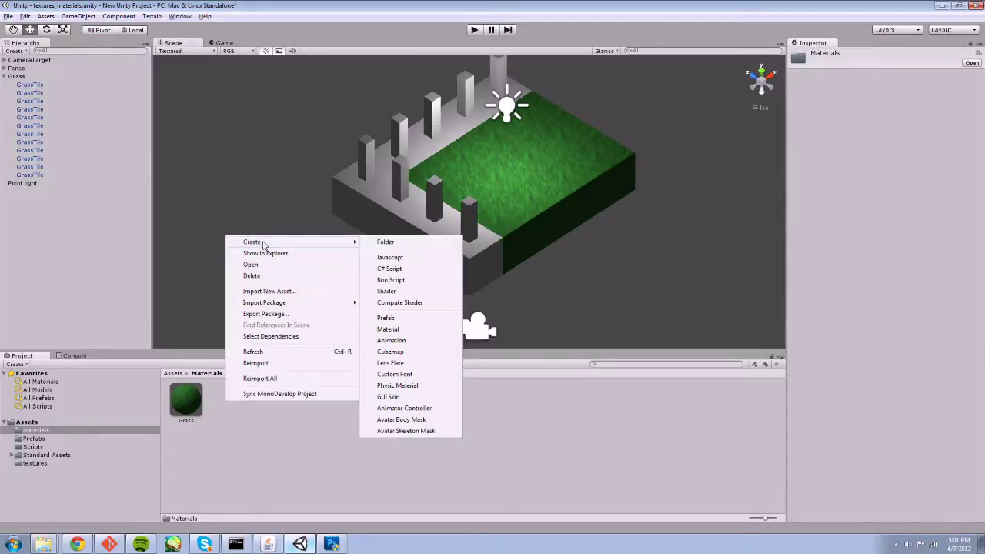
click(390, 330)
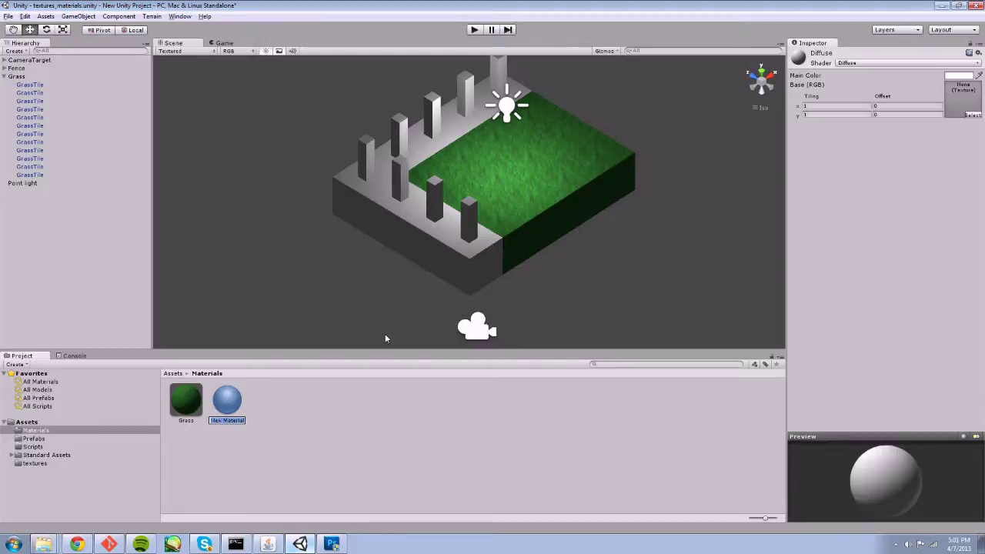
text(FencePost)
key(Return)
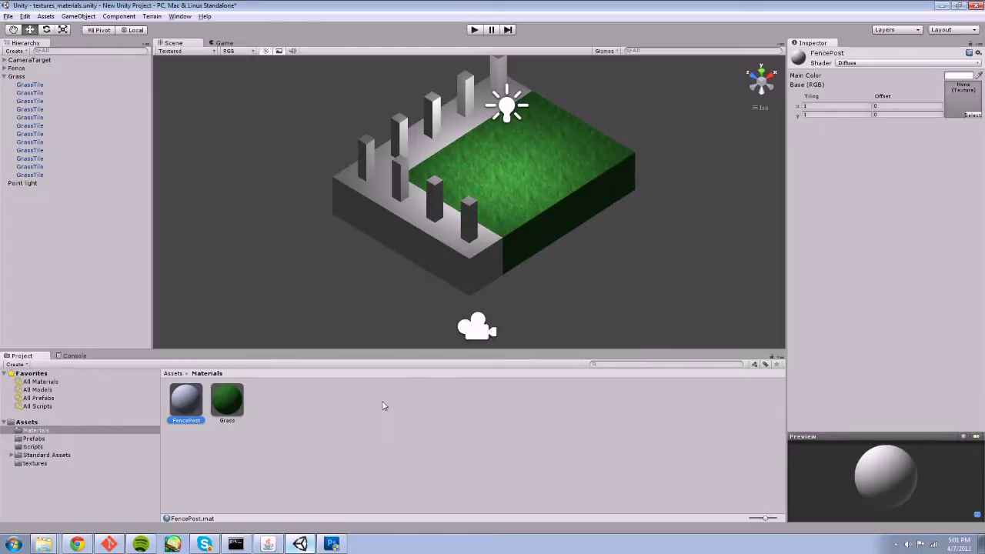
- Switch to Photoshop and set the foreground color to the brown 755904, keeping the Brush tool active
click(343, 545)
click(31, 9)
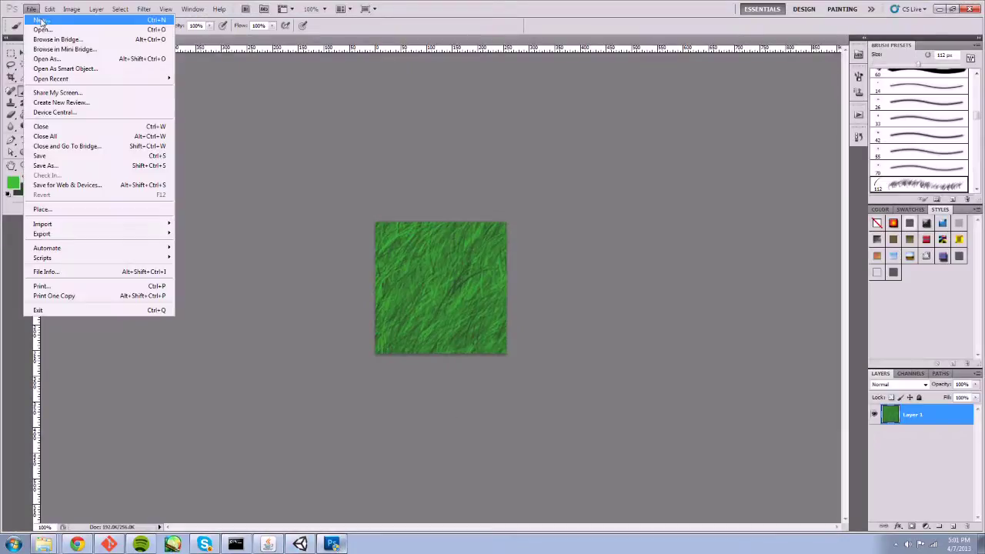
click(308, 310)
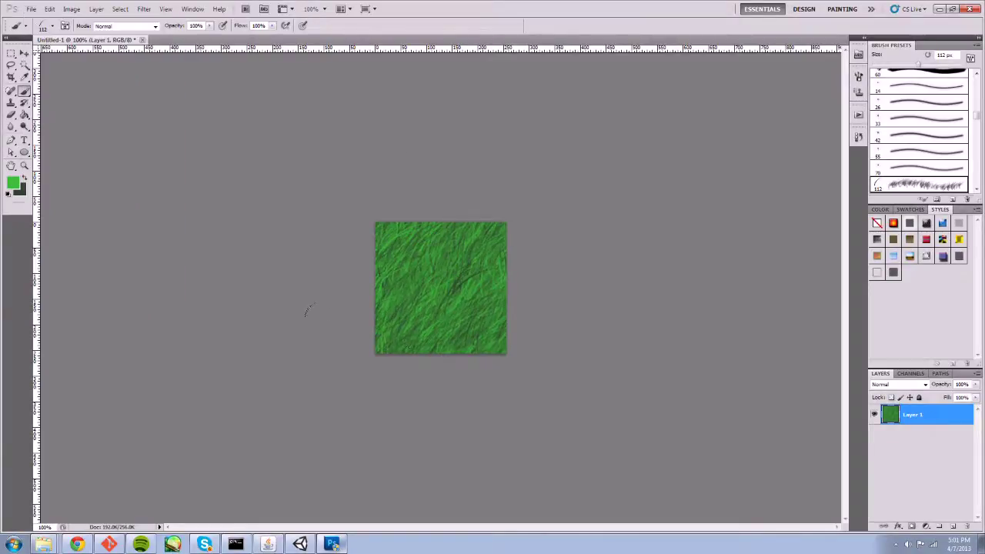
click(12, 182)
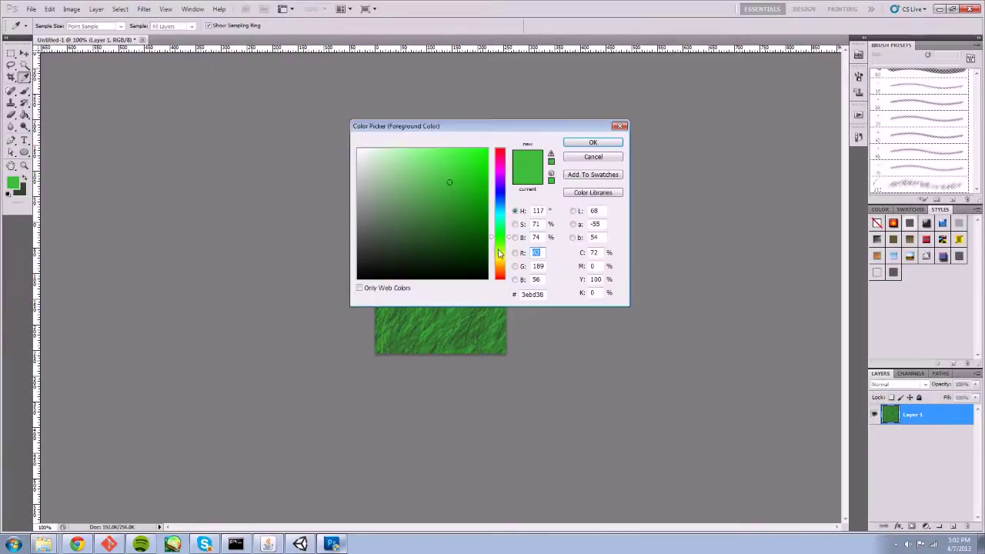
drag(500, 254, 502, 287)
drag(408, 219, 387, 222)
drag(498, 271, 500, 266)
drag(426, 212, 483, 220)
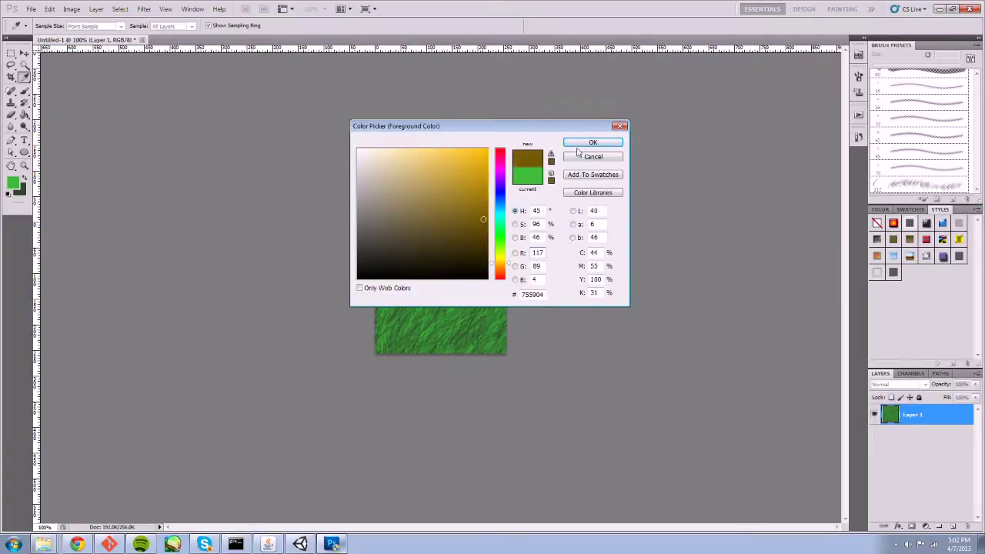
click(581, 145)
key(b)
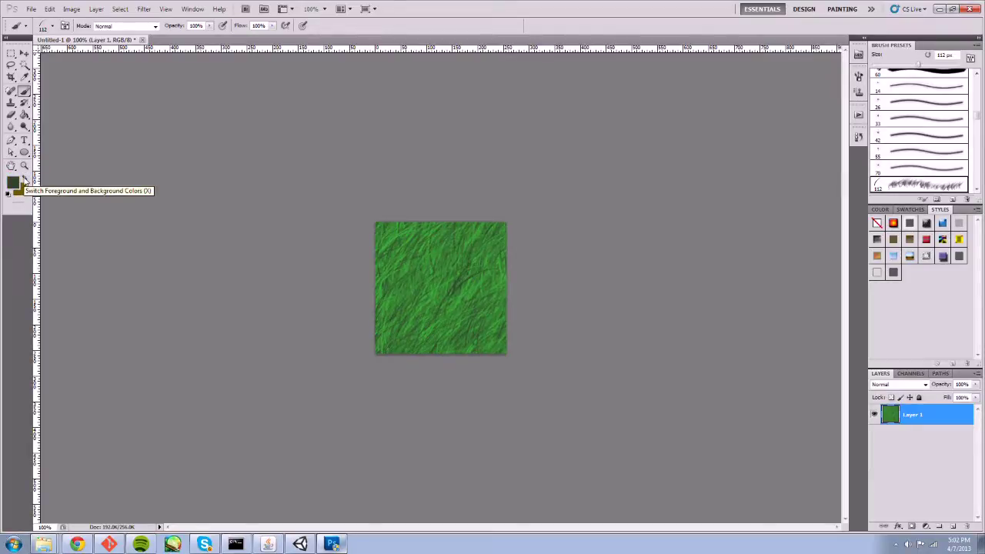
click(24, 178)
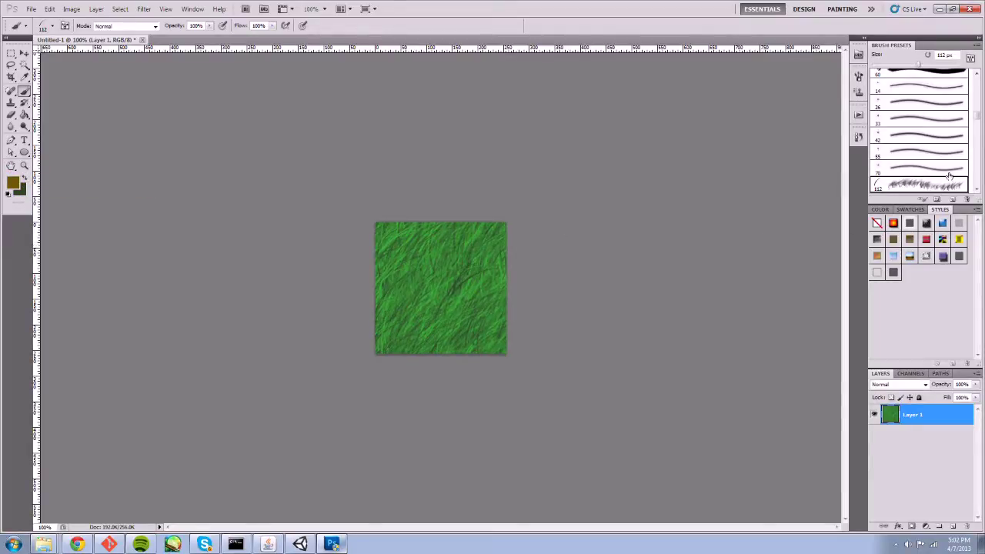
- Cover the entire canvas in the brown foreground color with the textured 39 px brush preset
drag(976, 117, 978, 131)
click(933, 151)
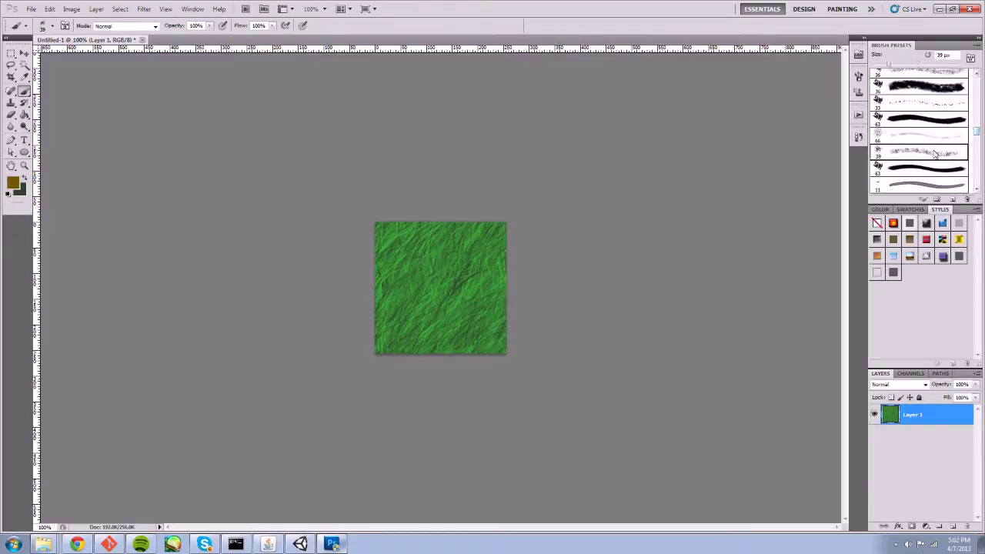
drag(387, 314, 385, 223)
mouse_move(379, 187)
mouse_down()
mouse_move(387, 363)
mouse_move(387, 316)
mouse_move(407, 399)
mouse_move(415, 349)
mouse_move(428, 329)
mouse_move(458, 318)
mouse_move(434, 205)
mouse_move(475, 213)
mouse_move(503, 314)
mouse_move(464, 221)
mouse_move(427, 225)
mouse_move(402, 195)
mouse_move(376, 225)
mouse_move(393, 251)
mouse_move(412, 212)
mouse_move(439, 202)
mouse_move(453, 232)
mouse_move(437, 205)
mouse_move(487, 224)
mouse_up()
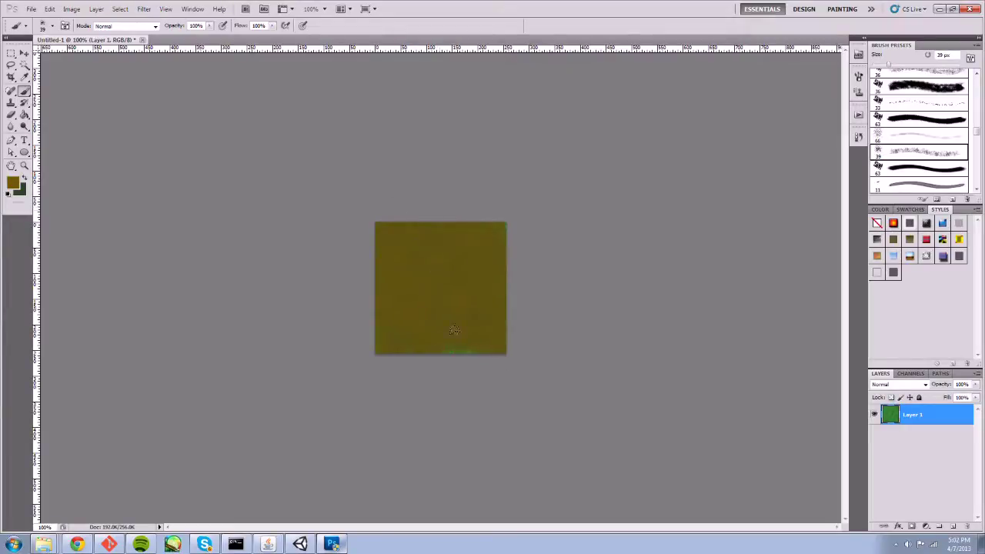
drag(454, 330, 472, 347)
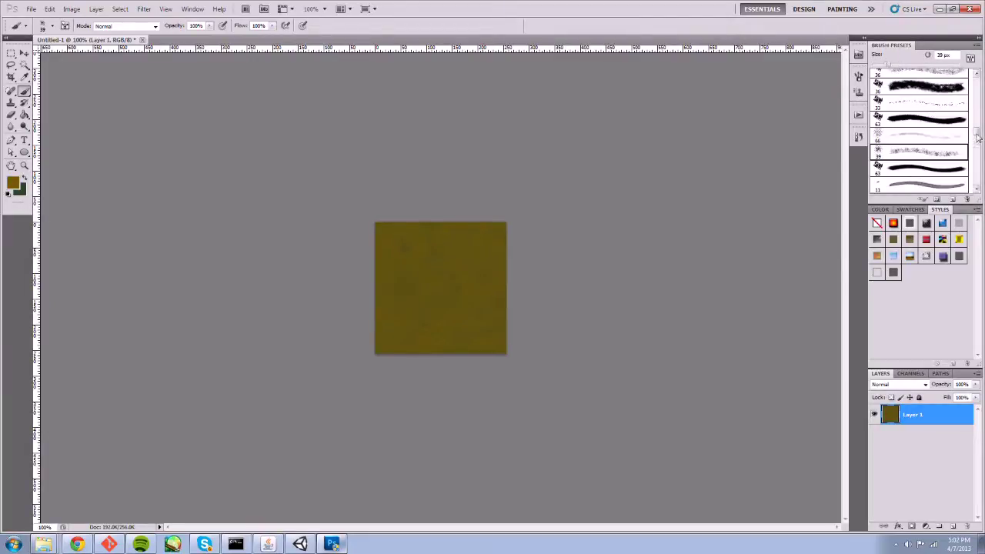
- Paint vertical wood-grain strokes across the brown square with a flat bristle brush in dark brown 443e2d
drag(977, 136, 980, 152)
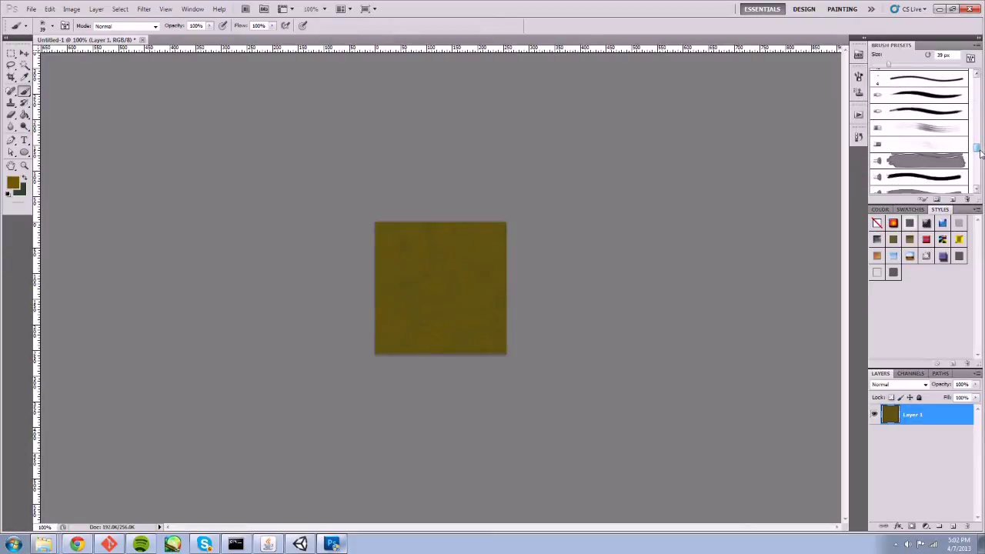
click(924, 128)
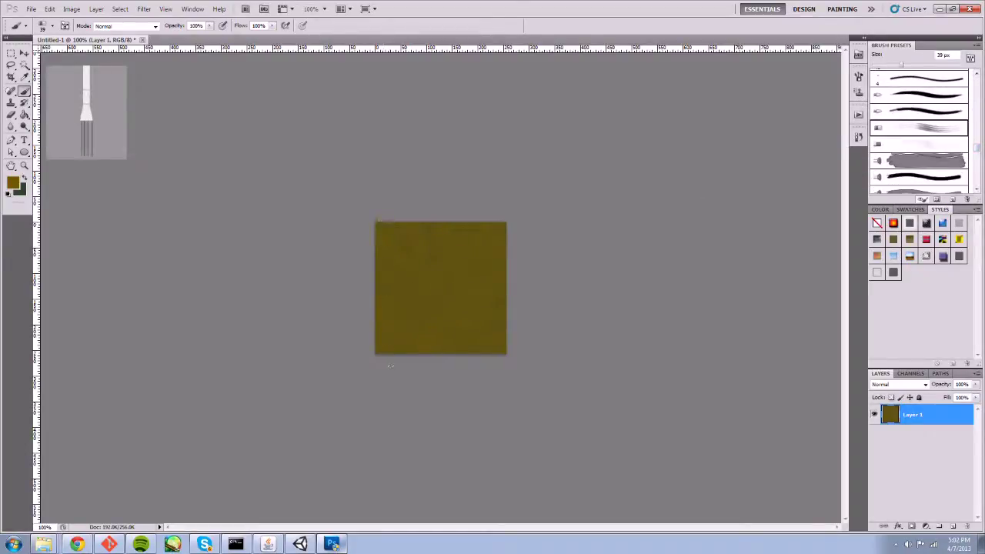
click(24, 178)
click(12, 183)
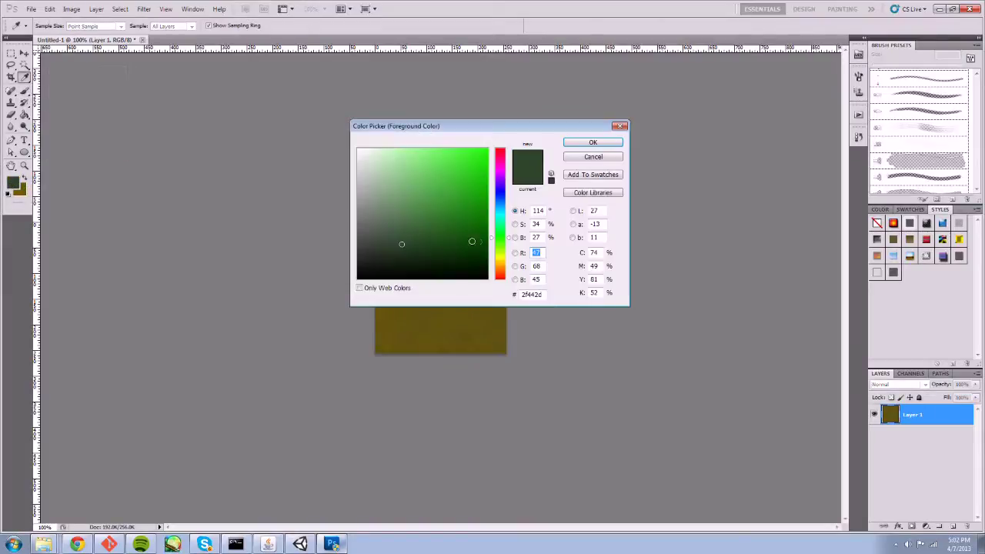
click(506, 265)
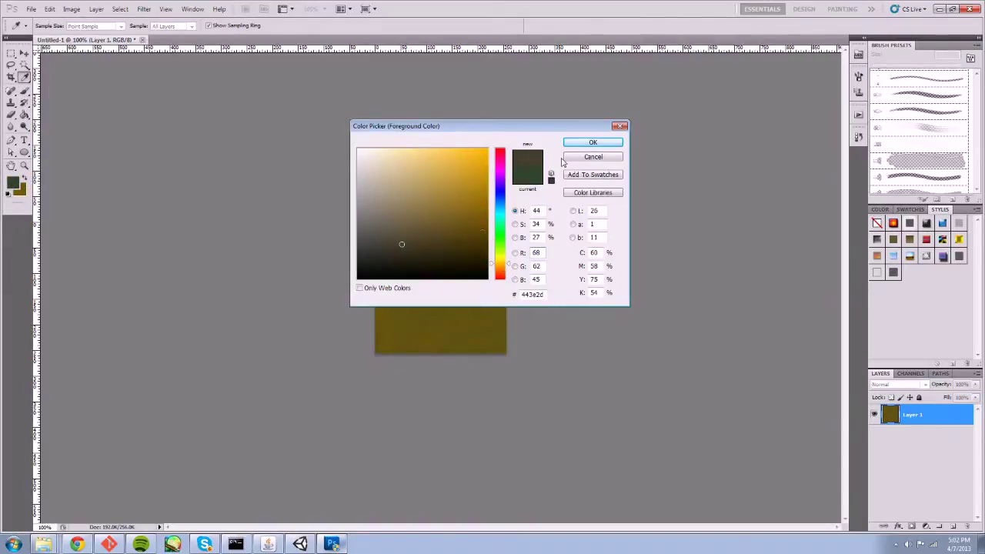
click(593, 142)
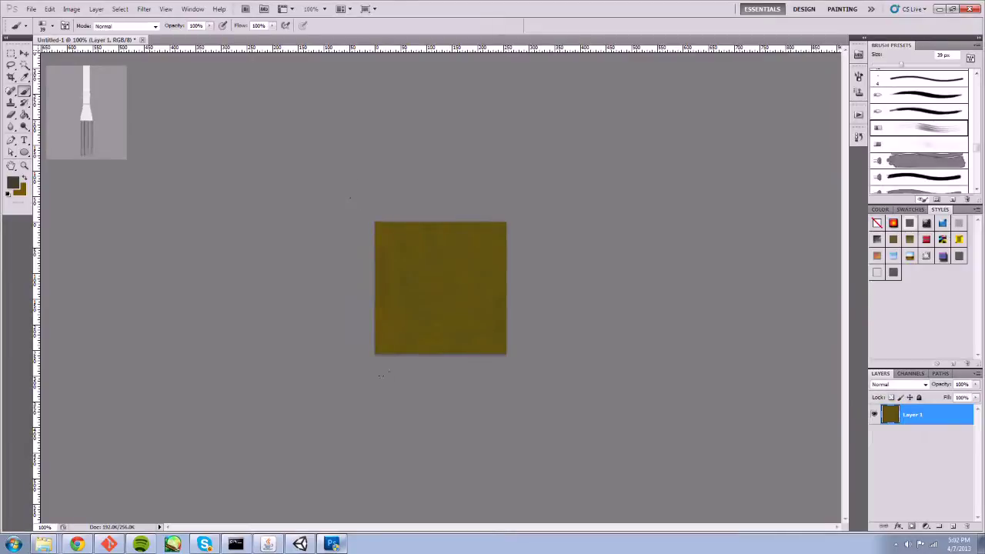
mouse_move(381, 348)
mouse_down()
mouse_move(387, 287)
mouse_move(397, 338)
mouse_move(404, 231)
mouse_move(412, 339)
mouse_move(416, 231)
mouse_move(439, 338)
mouse_move(472, 200)
mouse_up()
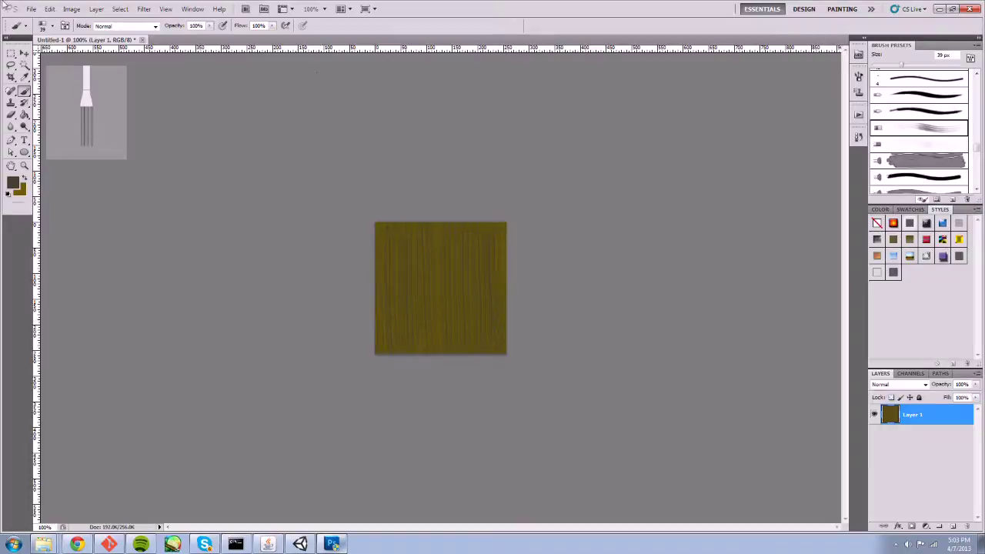
- Save the wood texture as a JPEG named "fencepost" in the textures folder, accepting the default JPEG options
click(30, 8)
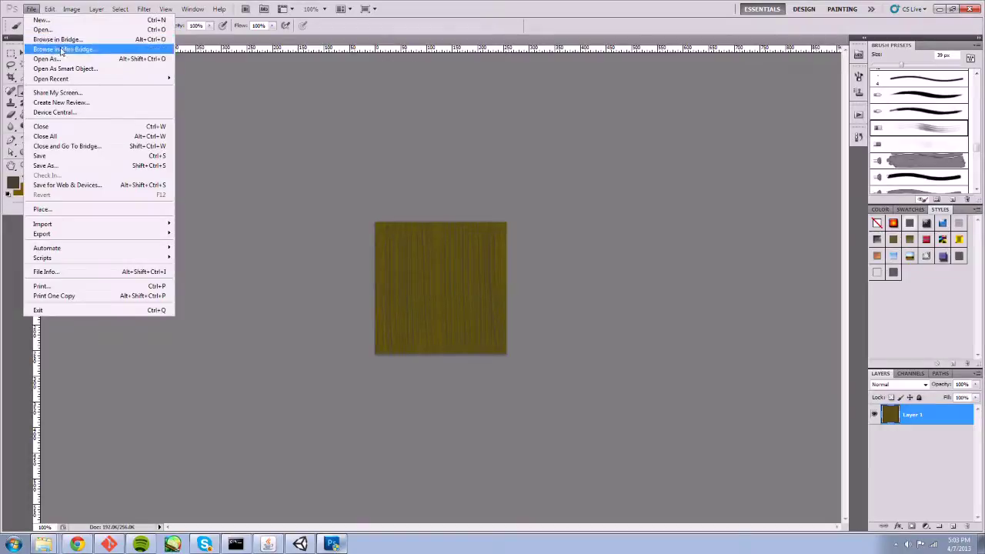
click(71, 164)
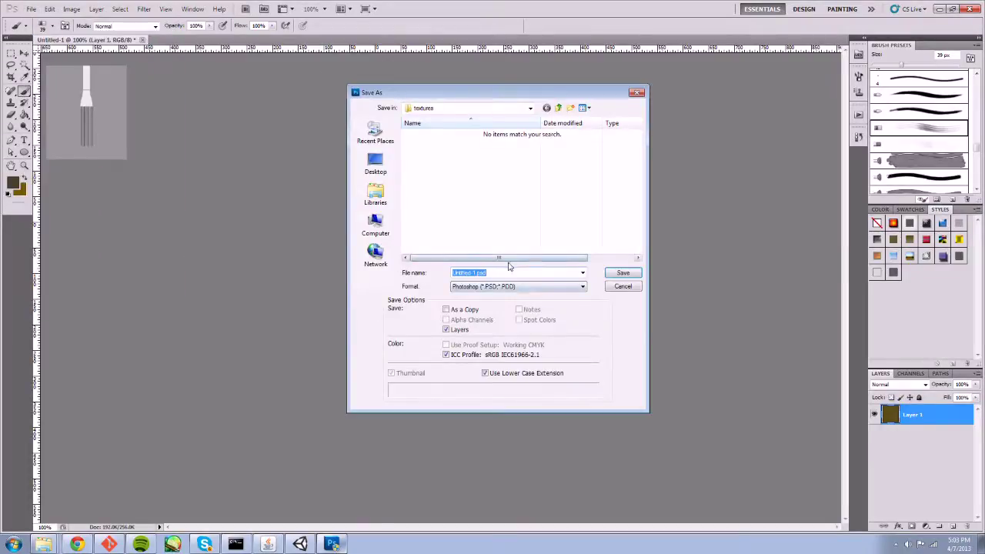
text(fencepost)
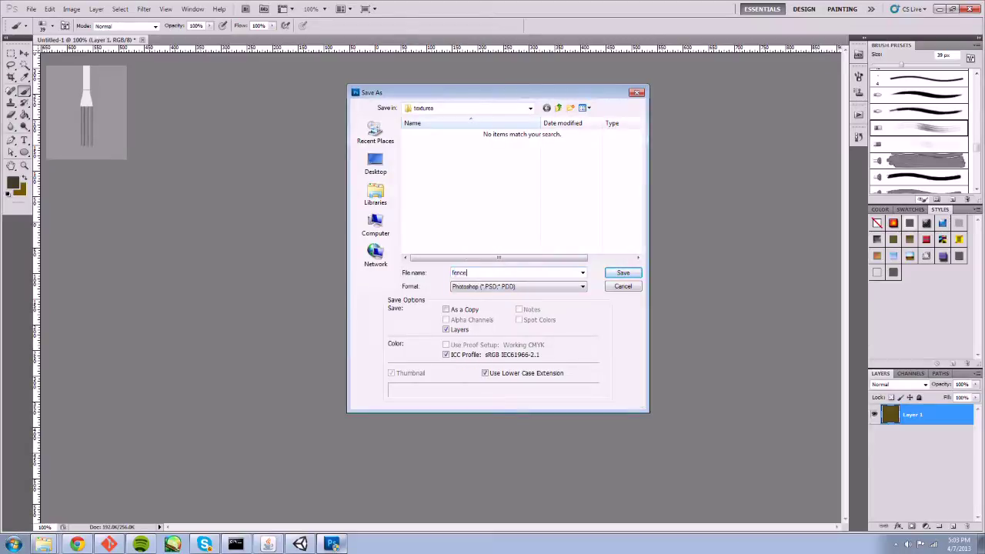
click(510, 290)
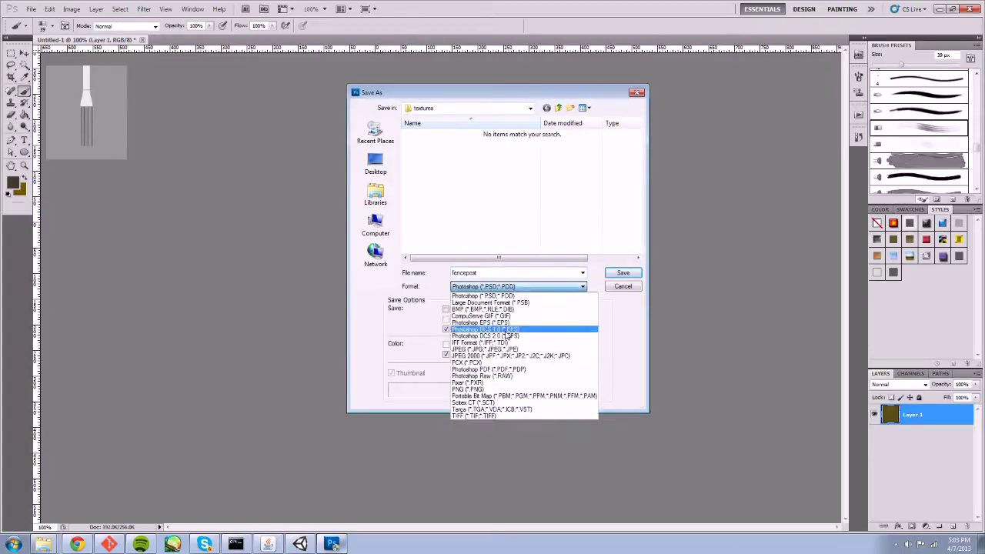
click(504, 347)
click(624, 272)
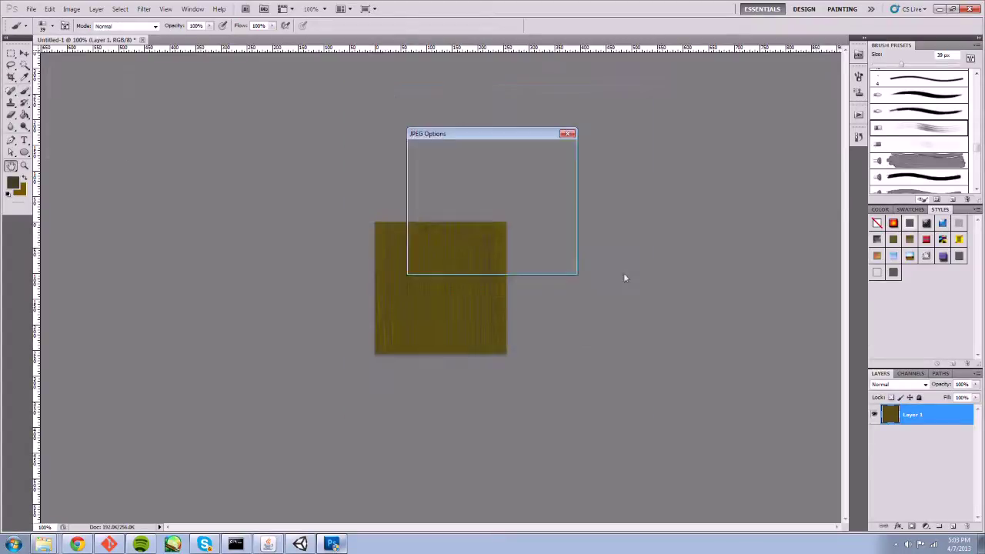
click(553, 150)
key(b)
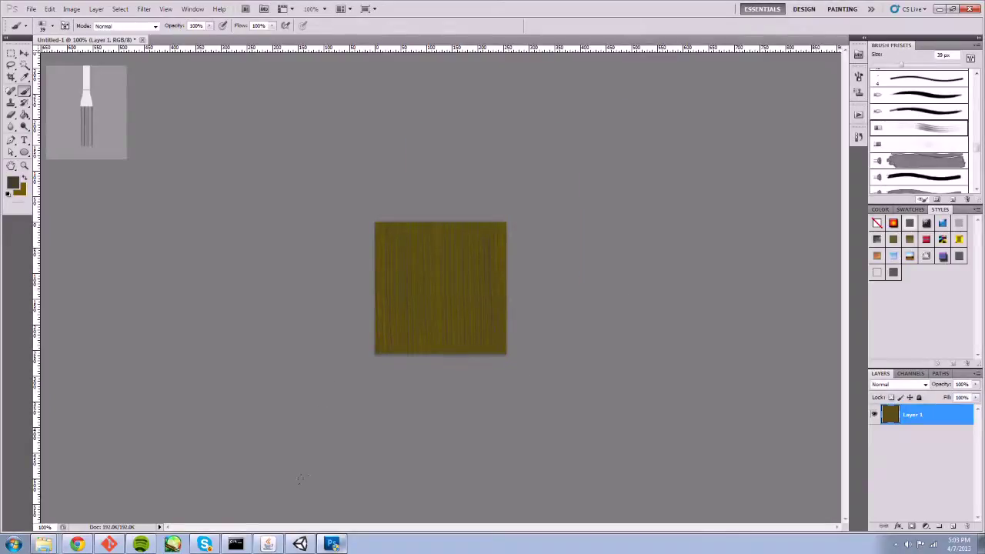
- Switch to Unity and assign the fencepost texture as the FencePost material's Base (RGB) map
click(300, 544)
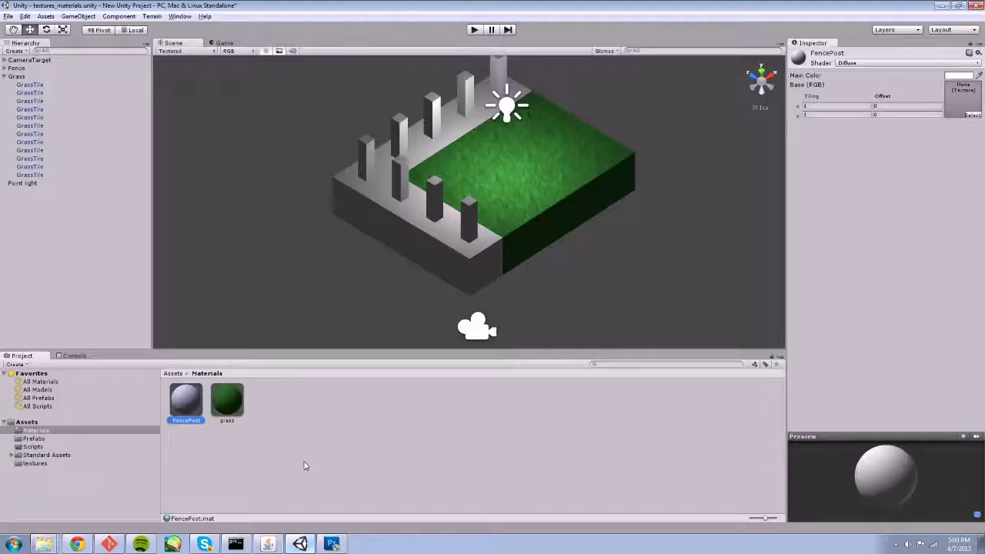
click(35, 464)
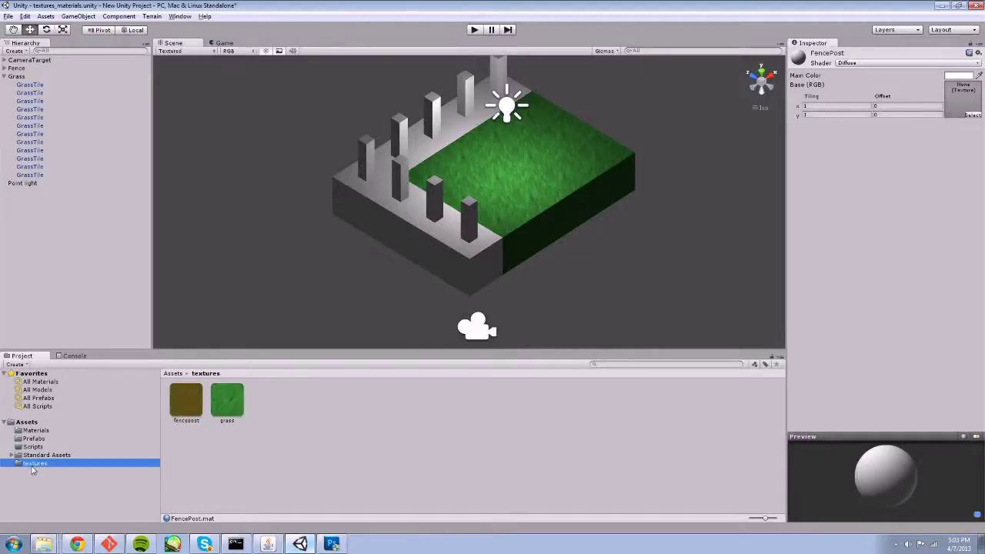
click(188, 404)
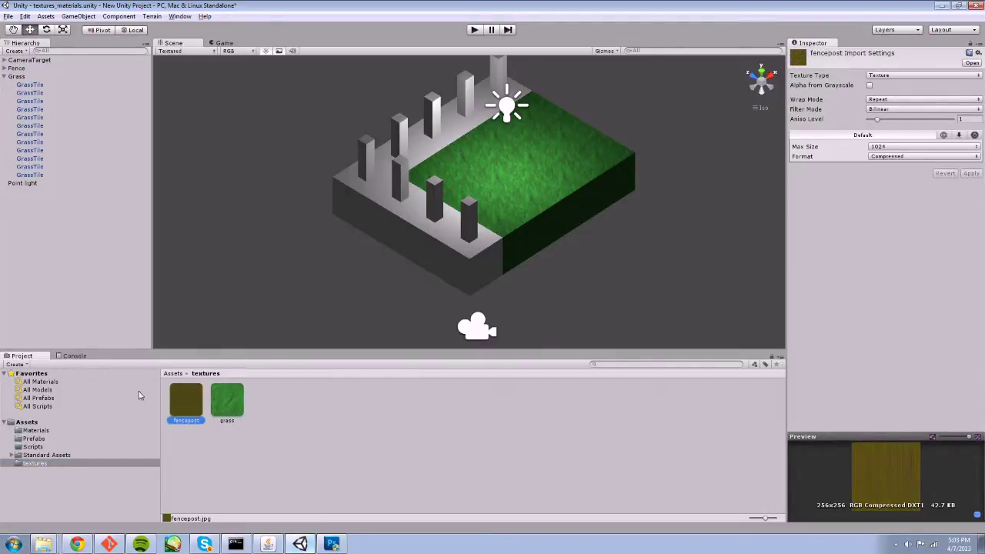
click(35, 430)
click(194, 410)
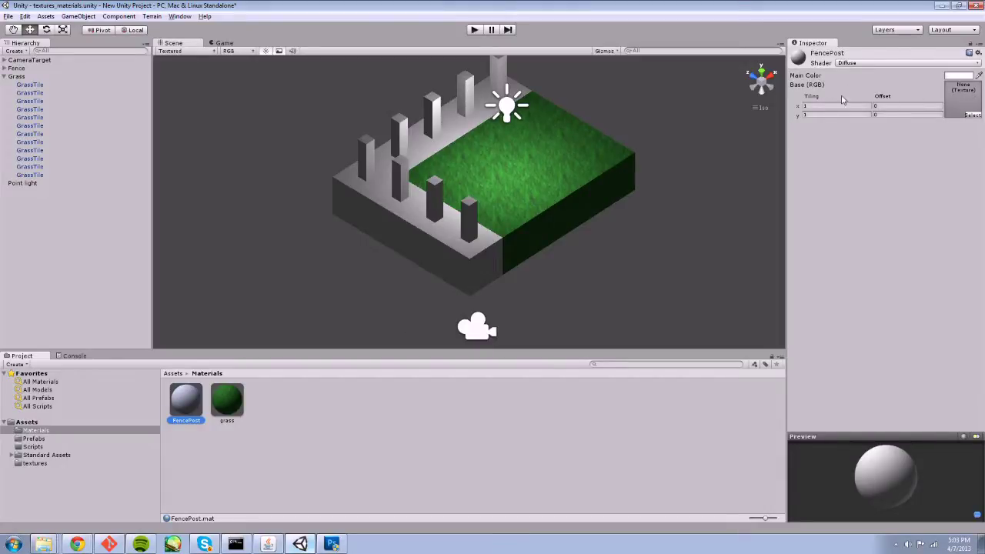
click(973, 116)
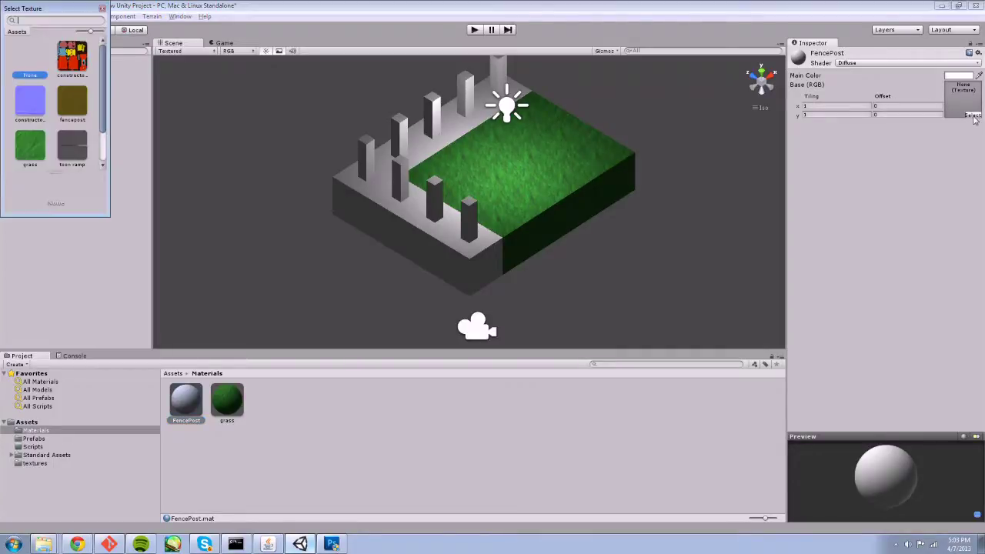
mouse_move(102, 53)
mouse_down()
mouse_move(96, 113)
mouse_move(100, 49)
mouse_up()
click(73, 101)
click(101, 8)
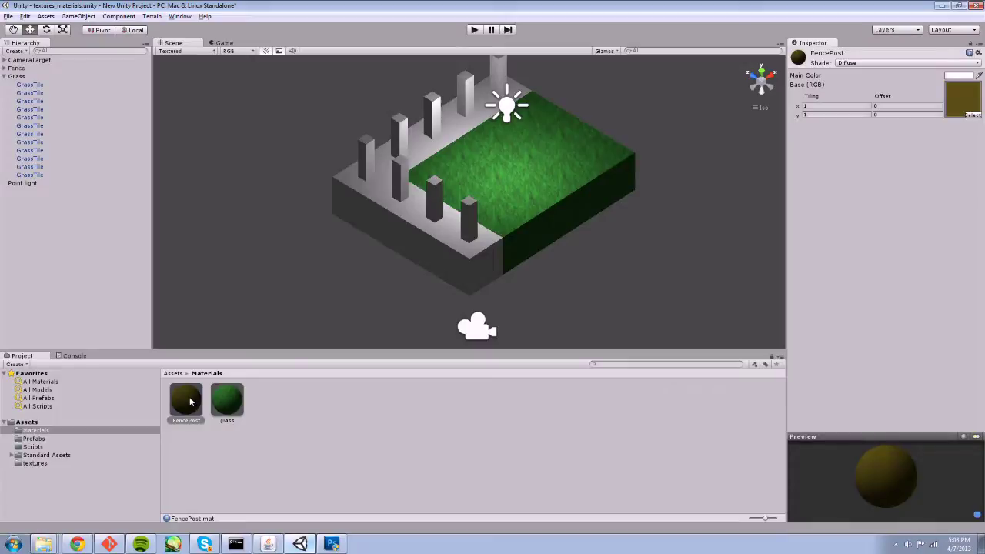
- Put the FencePost material on the frontmost fence post and apply the change to the Fence_Post prefab
click(4, 68)
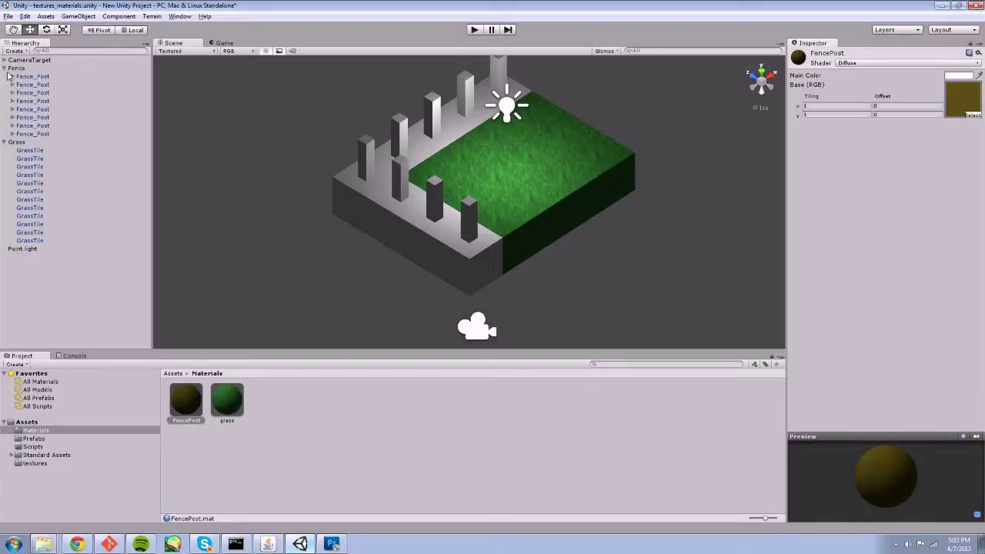
click(188, 405)
drag(189, 406, 473, 228)
click(464, 215)
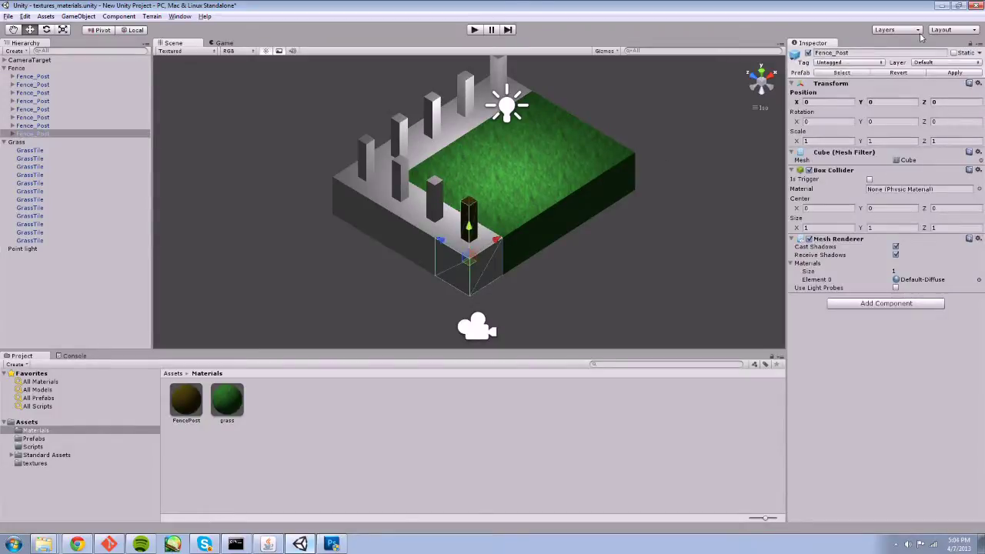
click(951, 73)
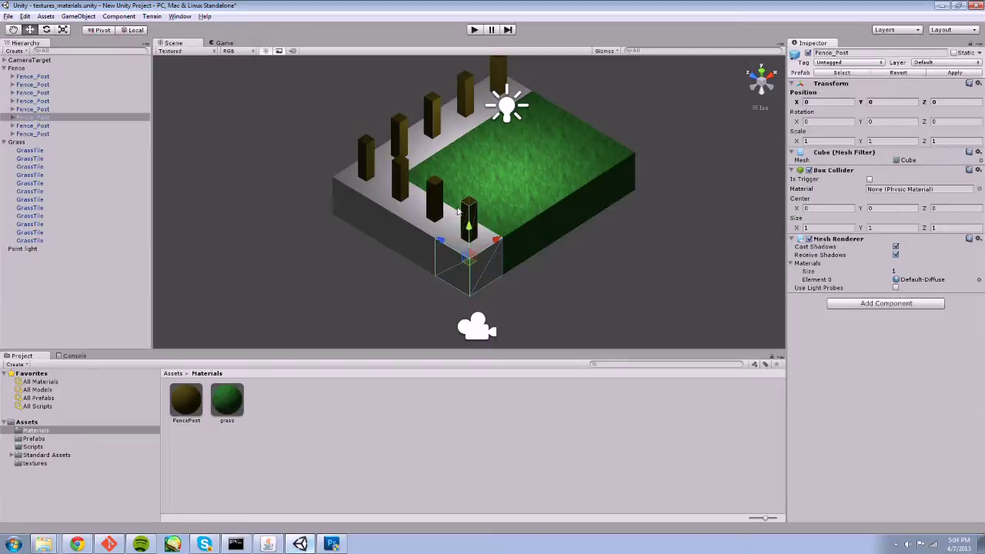
- Put the grass material on the base cube of the frontmost Fence_Post and apply the change to its prefab
scroll(439, 165, up, 10)
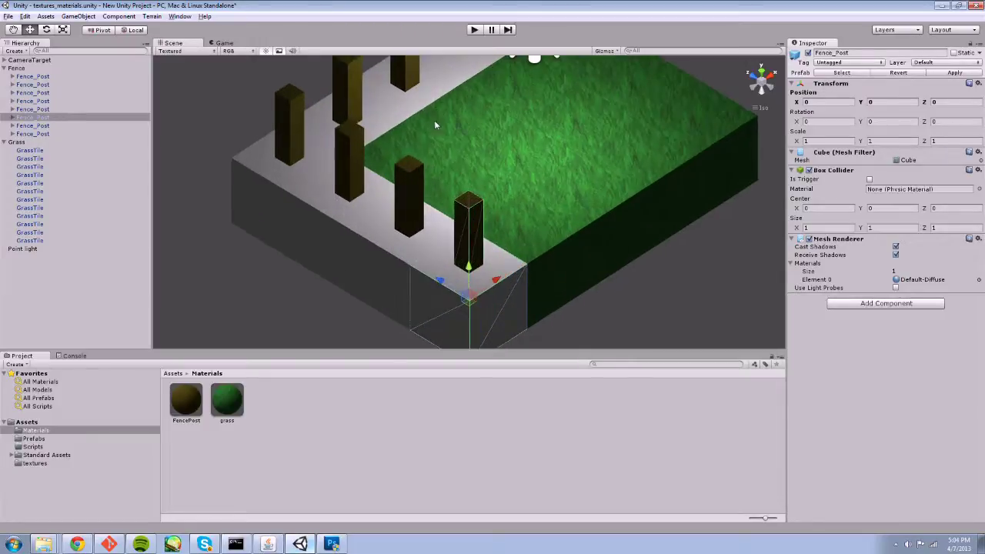
scroll(431, 132, up, 8)
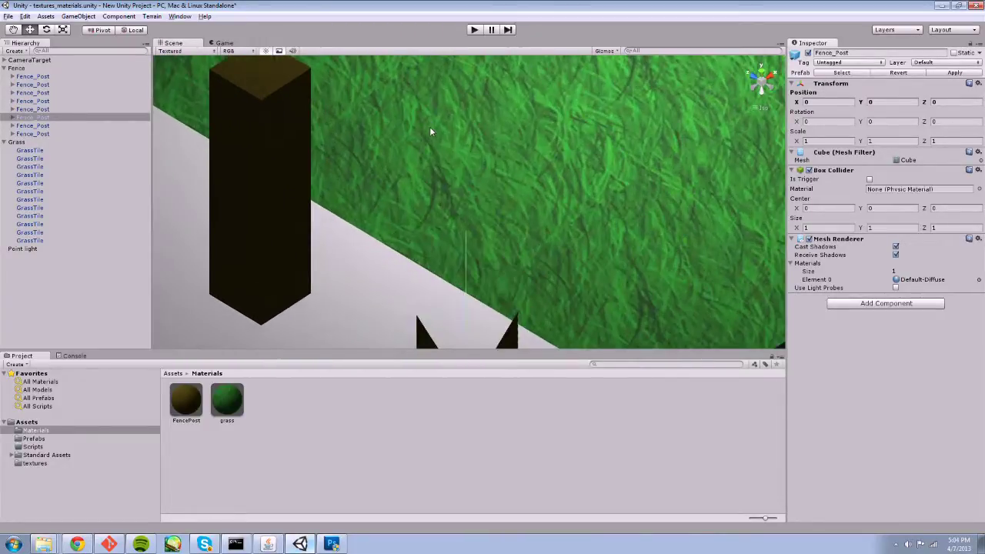
scroll(430, 129, down, 12)
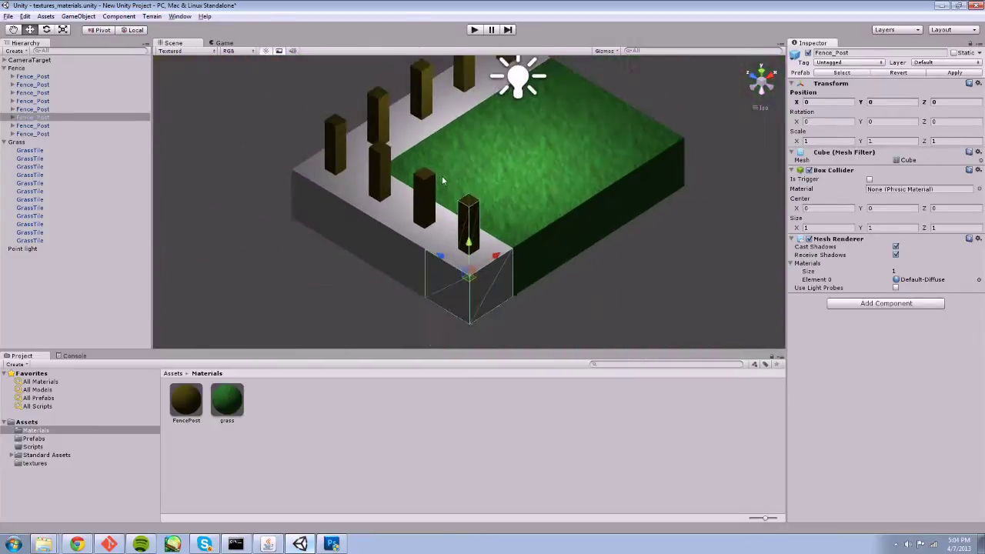
alt+drag(453, 178, 509, 136)
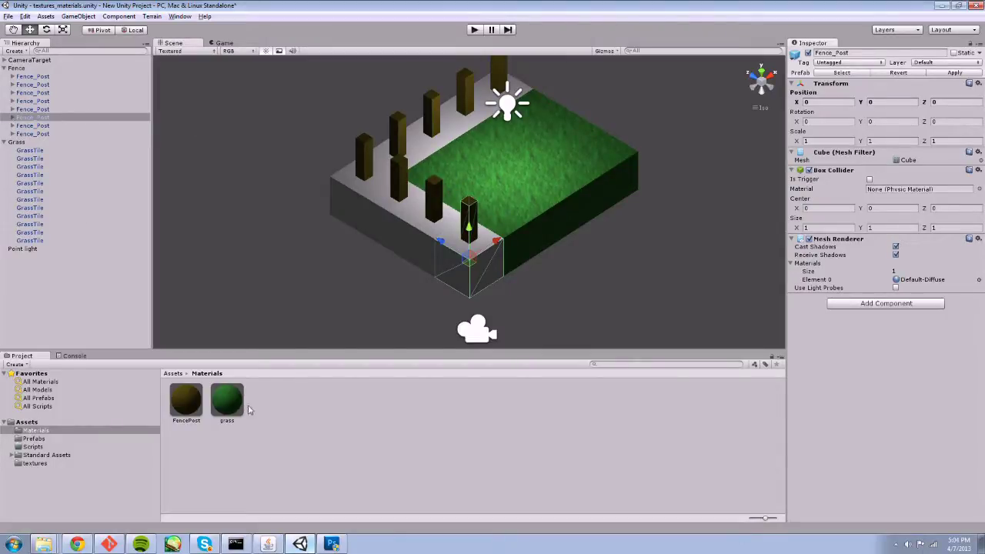
drag(227, 398, 459, 266)
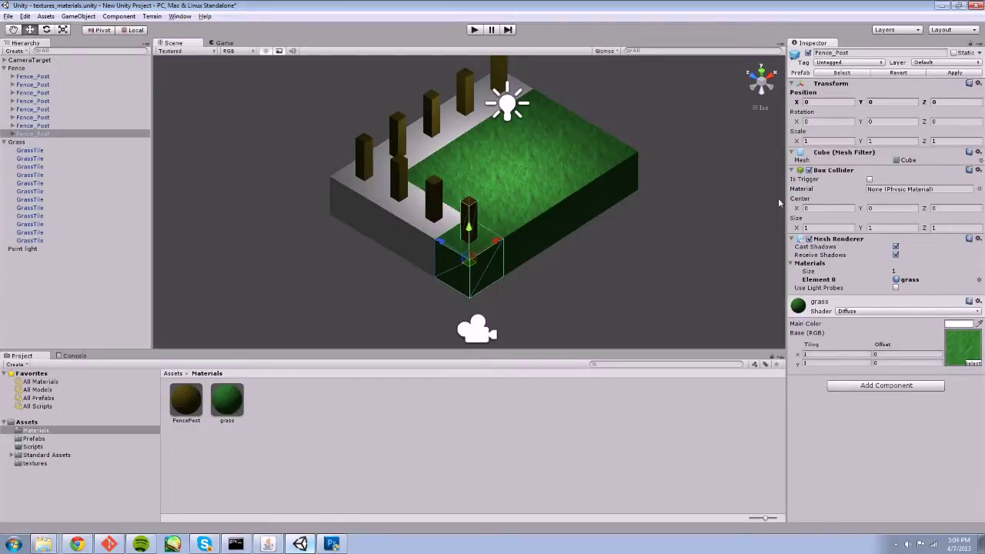
click(951, 74)
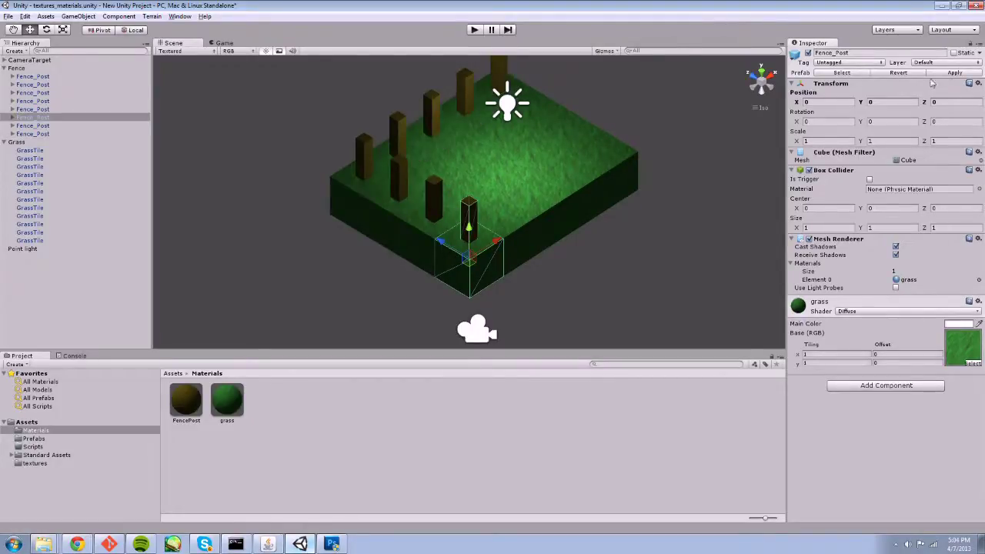
- Run the game to check the textured grass tiles and fence posts
click(473, 30)
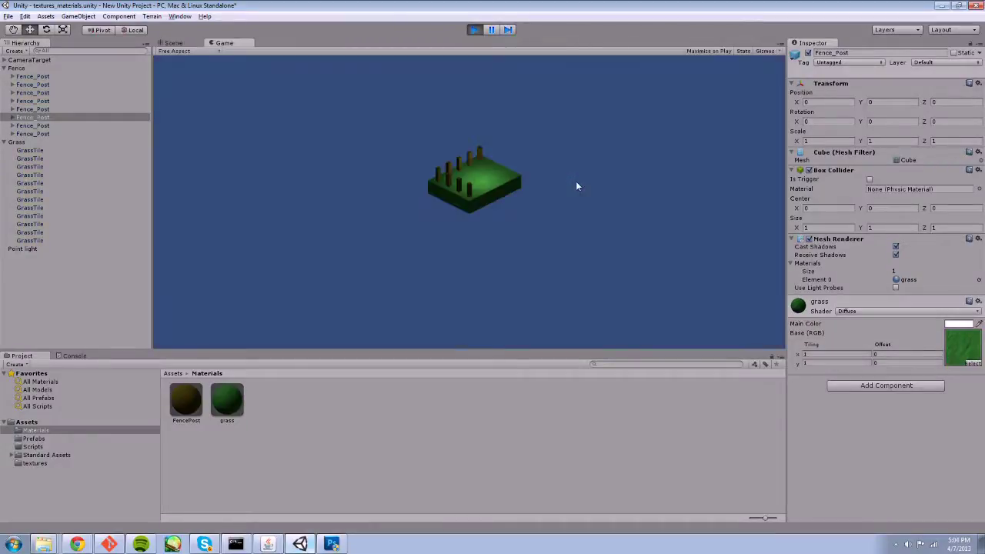